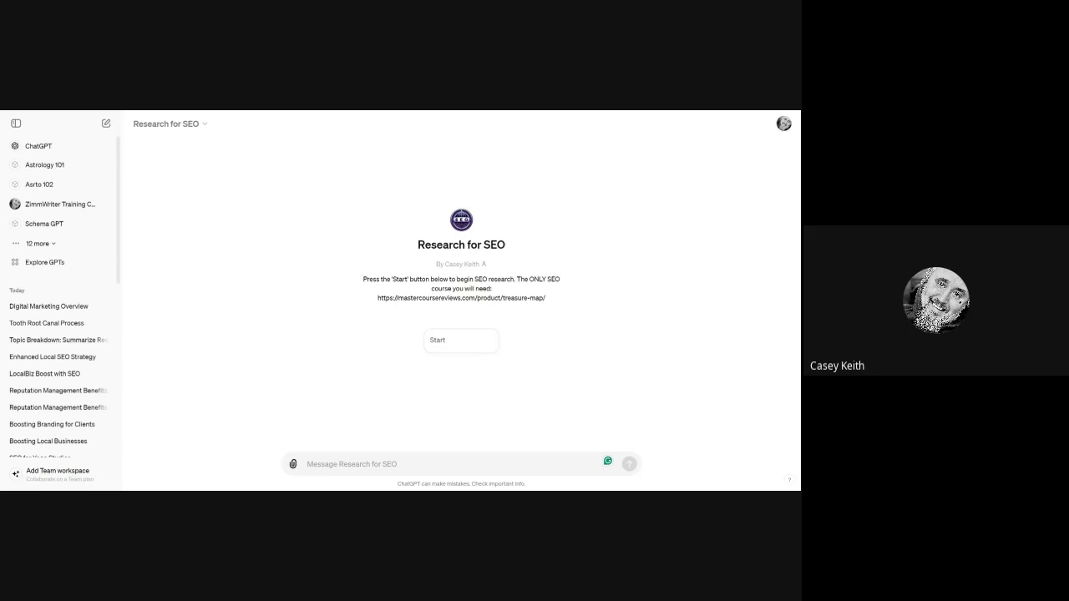
# Step: Start the Research for SEO conversation and submit the search term "best places to visit in Paris"
pyautogui.click(452, 347)
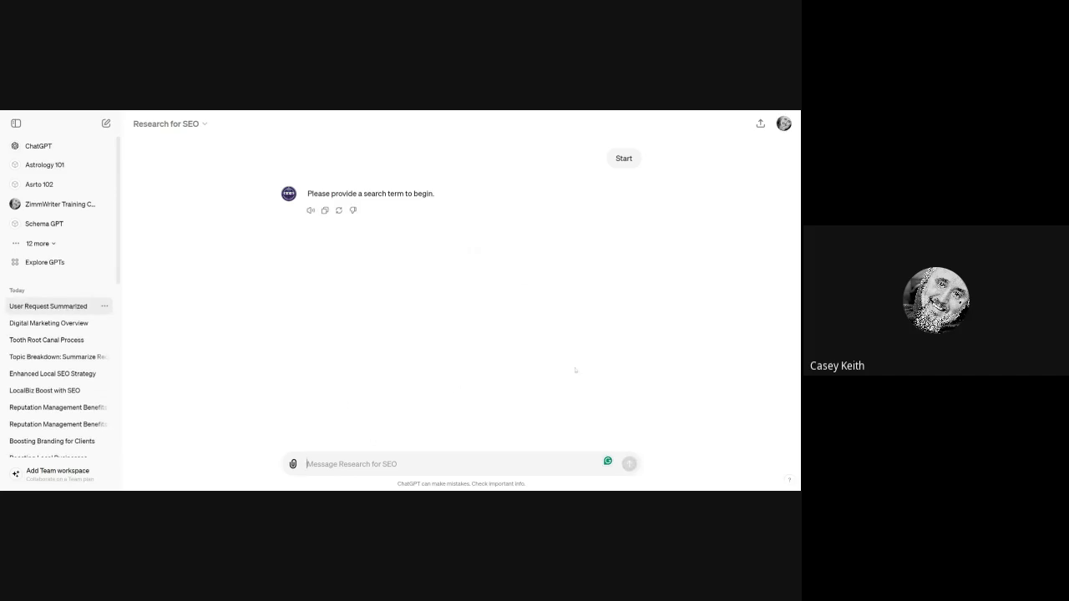
pyautogui.write('best')
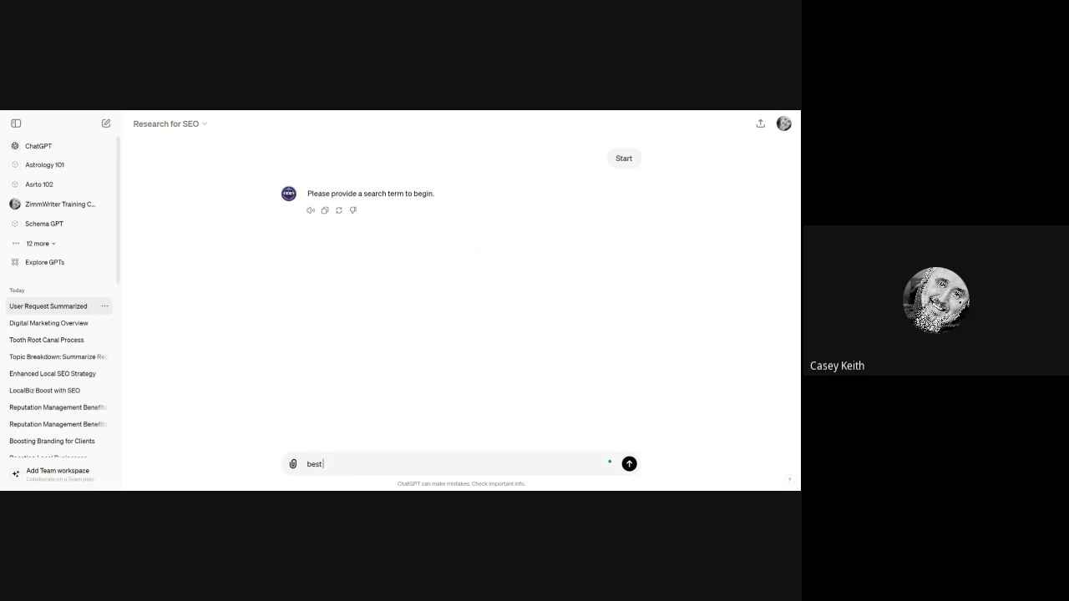
pyautogui.write(' places to visit in Paris')
pyautogui.press('Return')
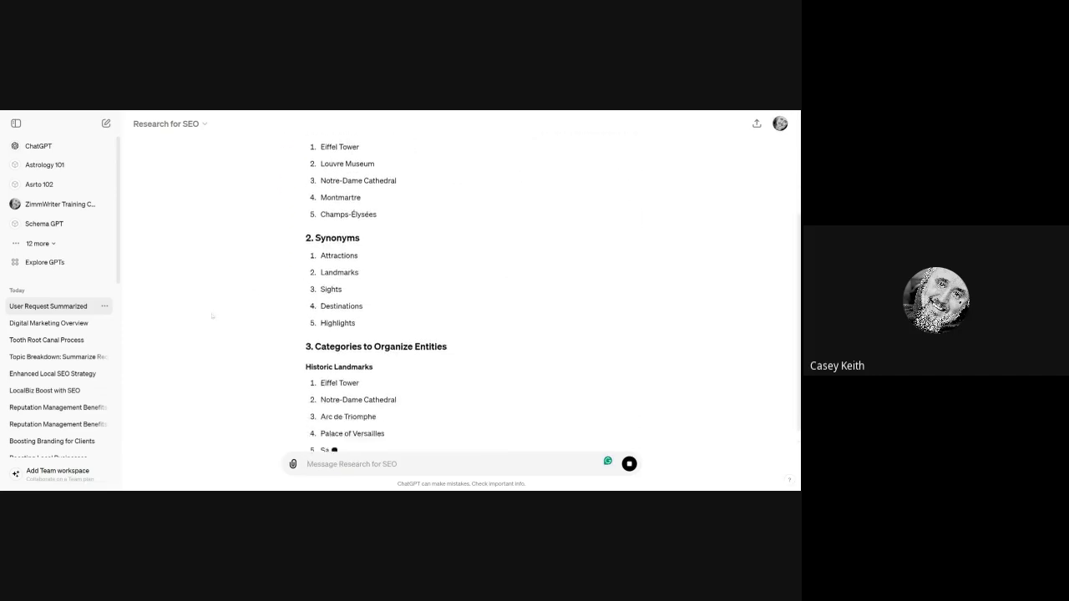
# Step: Review the Paris lexicon's salient entities, synonyms, entity categories and specific named examples
pyautogui.scroll(3, 212, 315)
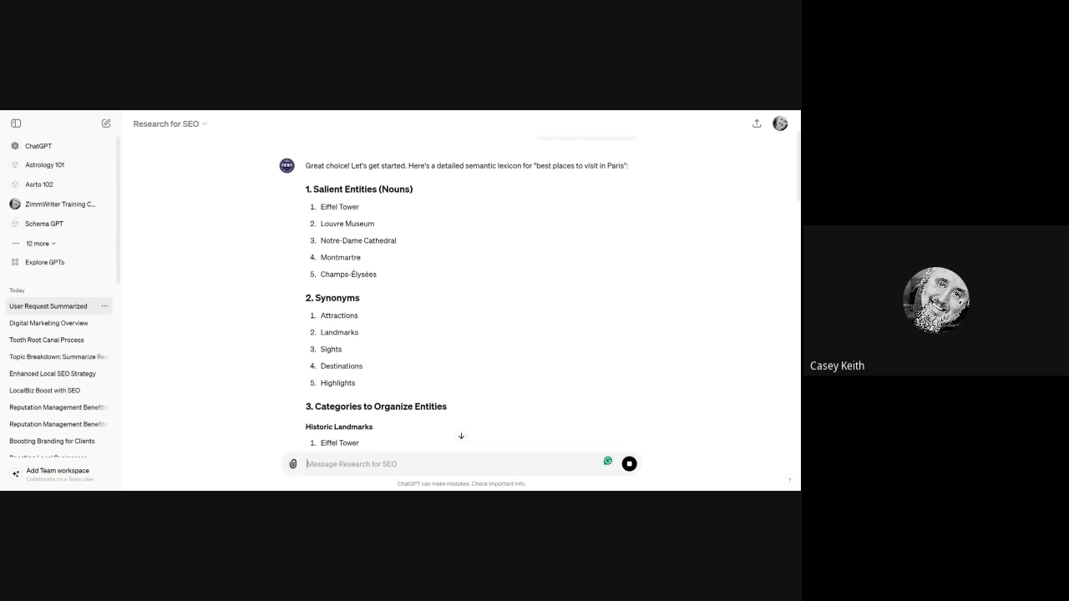
pyautogui.scroll(-5, 212, 316)
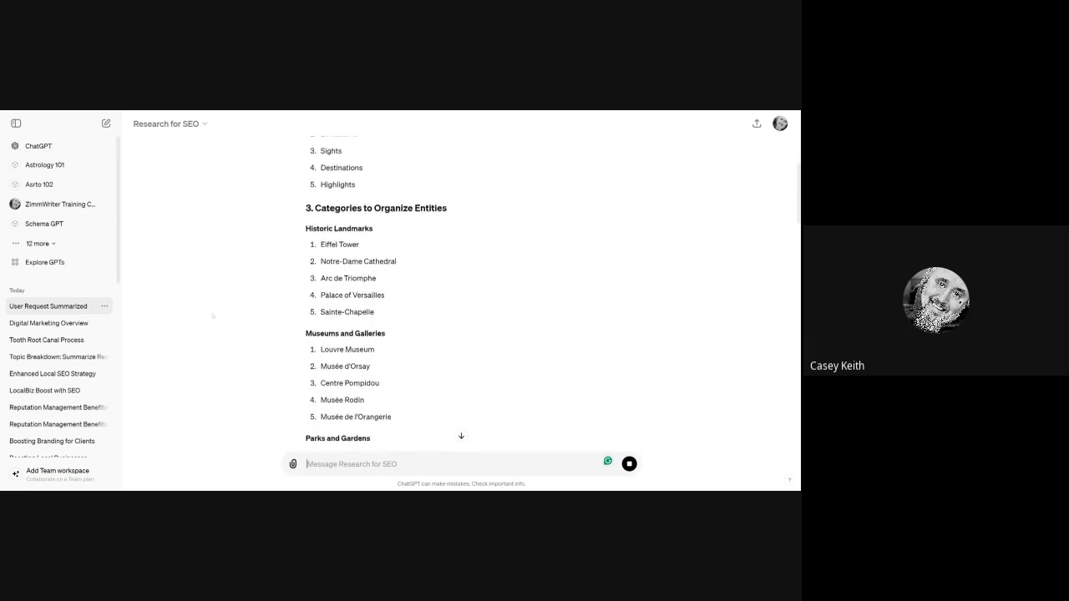
pyautogui.scroll(-1, 212, 316)
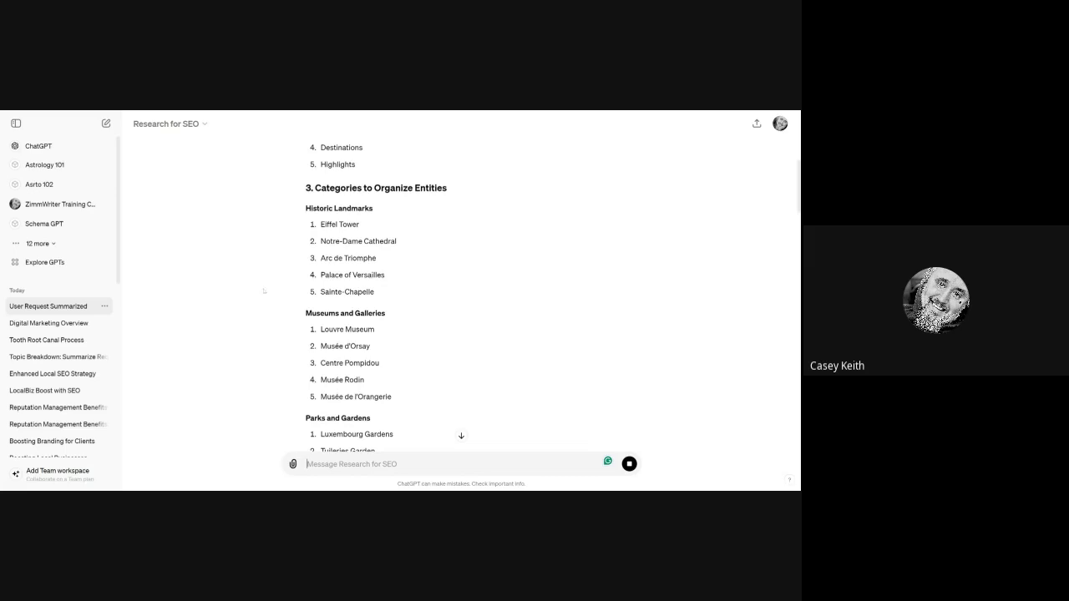
pyautogui.scroll(-3, 263, 292)
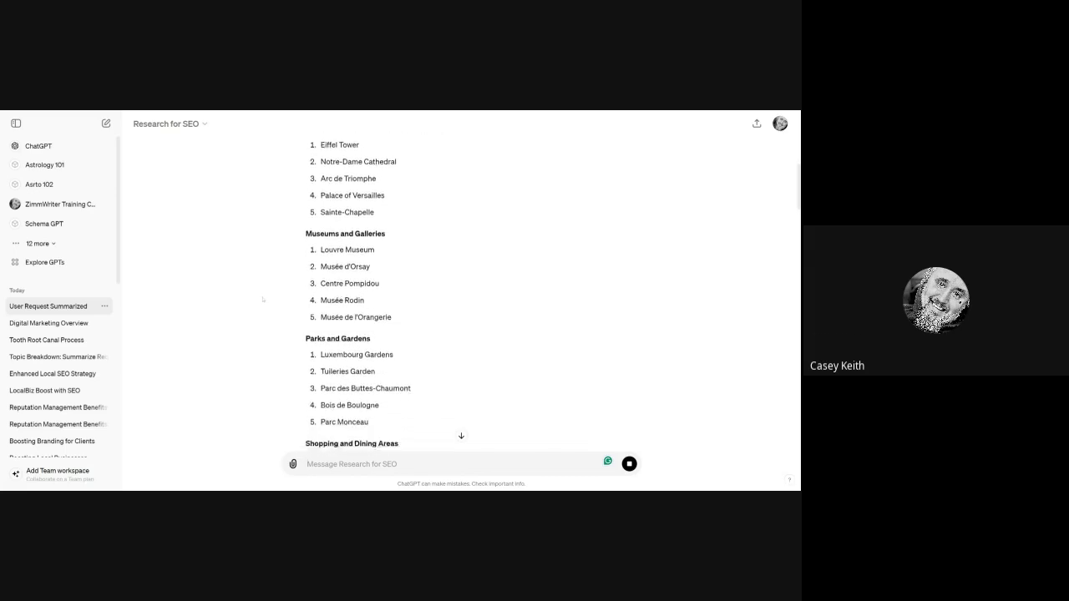
pyautogui.scroll(-3, 263, 299)
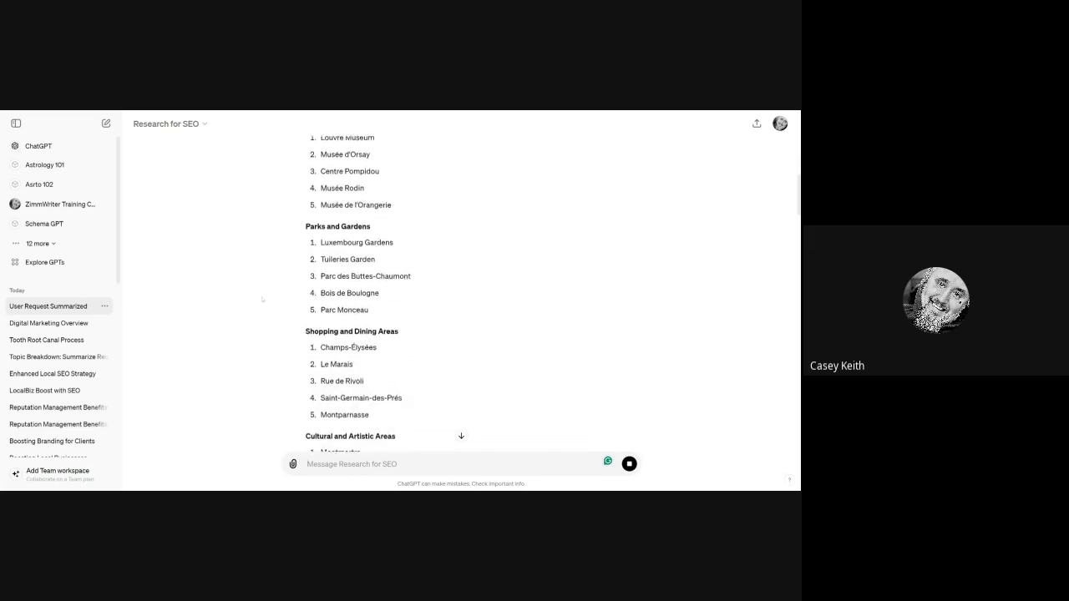
pyautogui.scroll(-3, 263, 299)
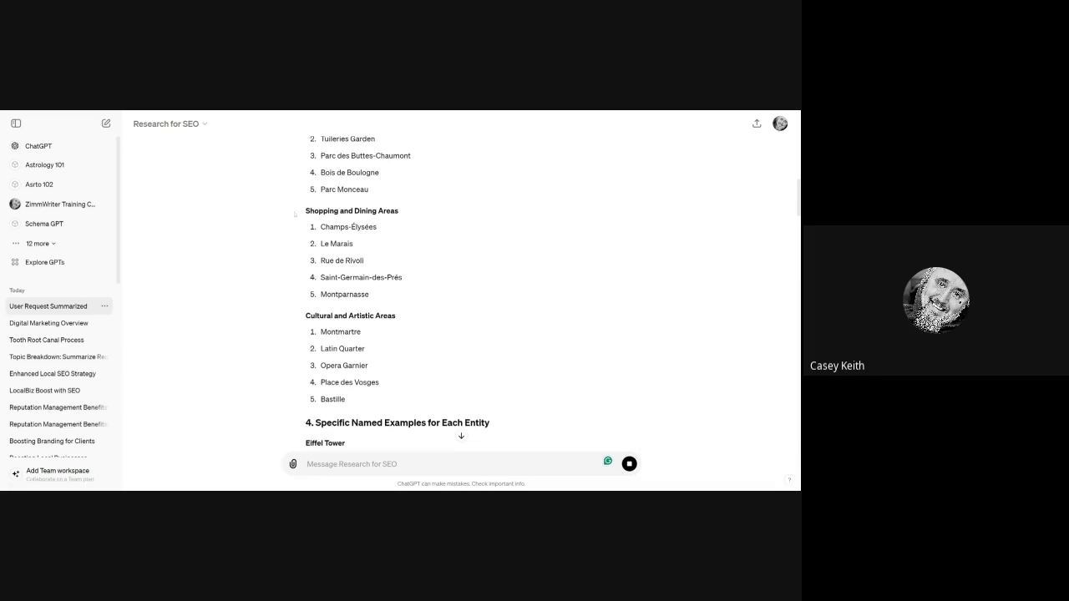
pyautogui.scroll(-3, 217, 297)
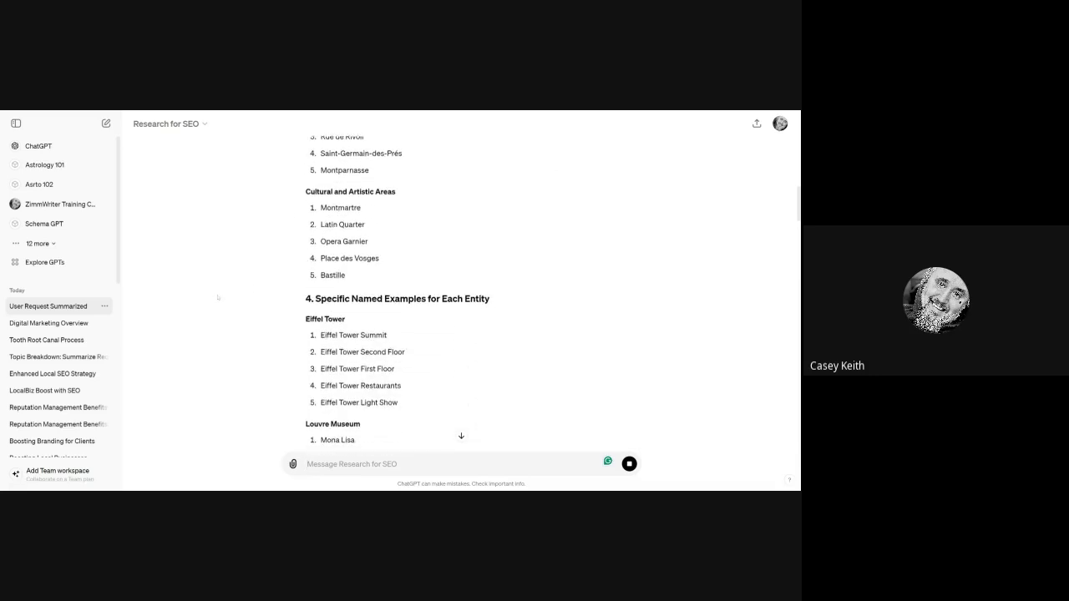
pyautogui.scroll(-3, 217, 297)
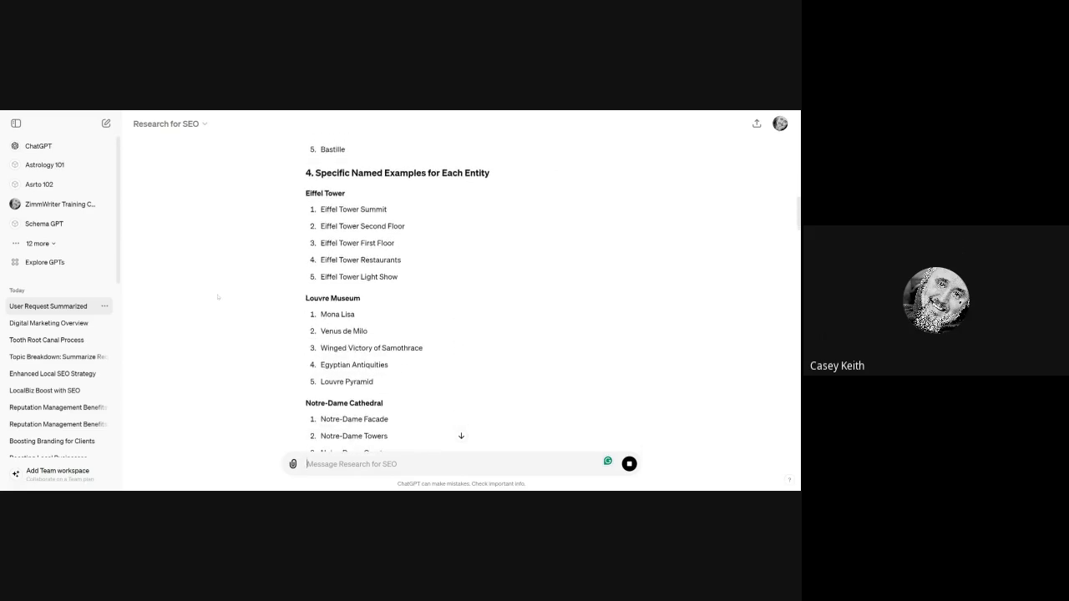
pyautogui.scroll(-3, 217, 297)
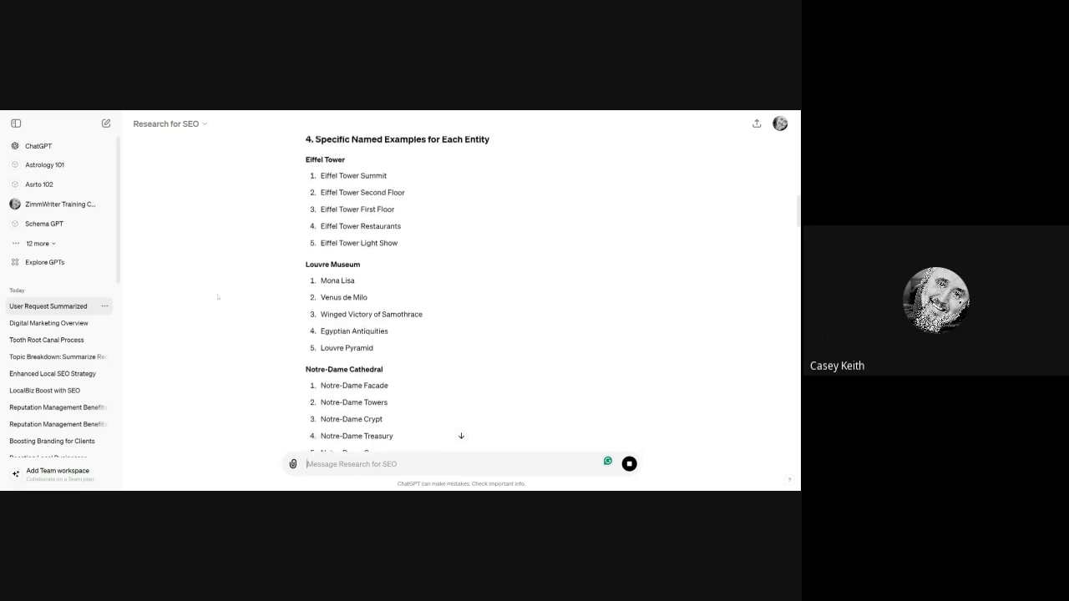
pyautogui.scroll(-3, 217, 297)
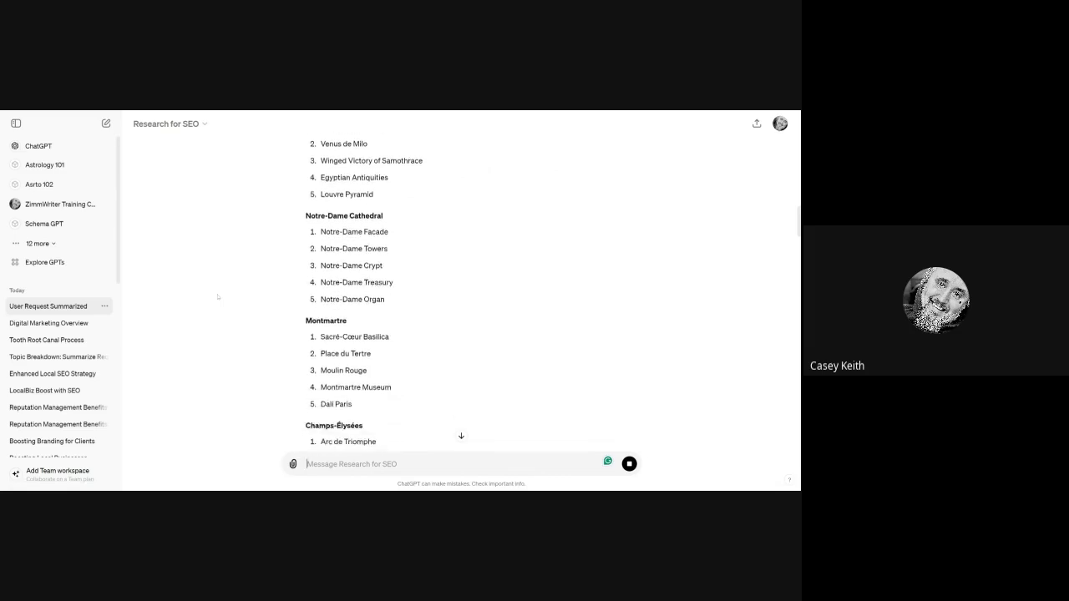
# Step: Review the rest of the Paris lexicon, from the attributes of each entity through semantic concepts and related questions to current debates
pyautogui.scroll(-5, 218, 297)
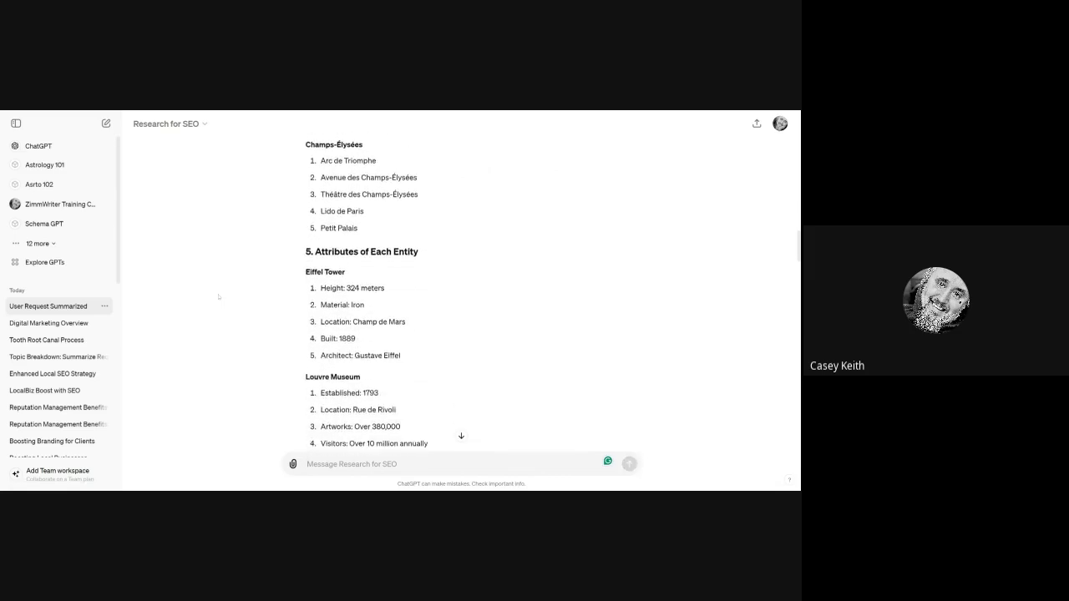
pyautogui.scroll(-2, 218, 296)
pyautogui.scroll(-5, 218, 297)
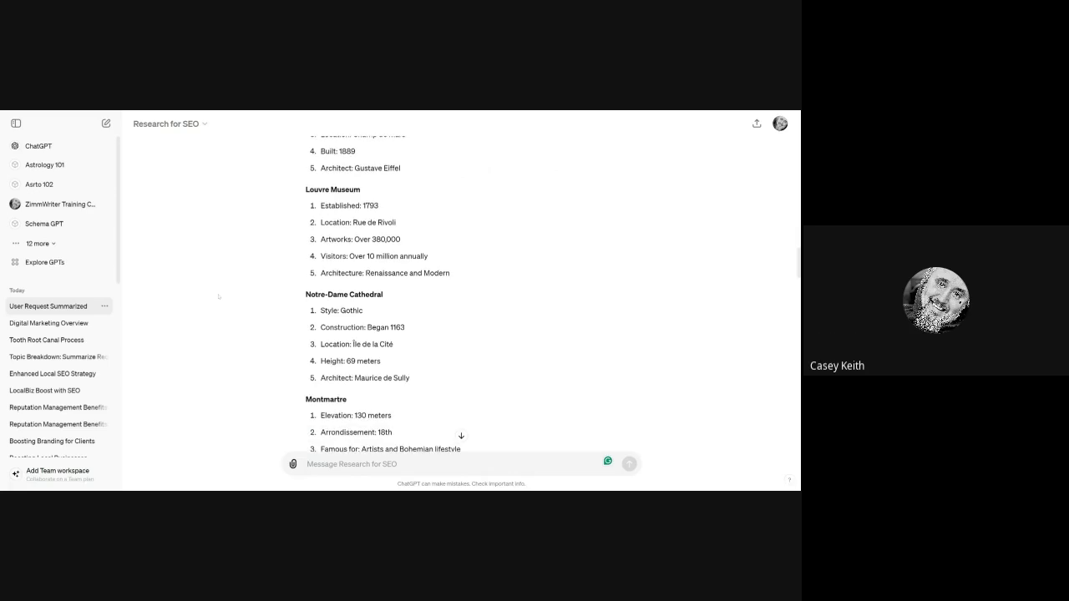
pyautogui.scroll(-6, 218, 296)
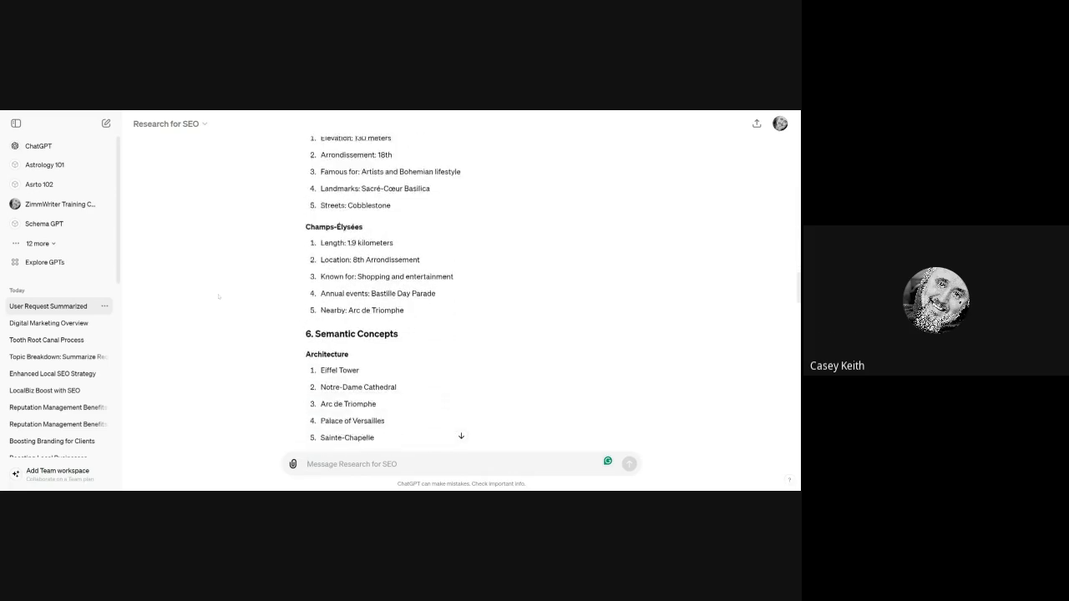
pyautogui.scroll(-4, 218, 296)
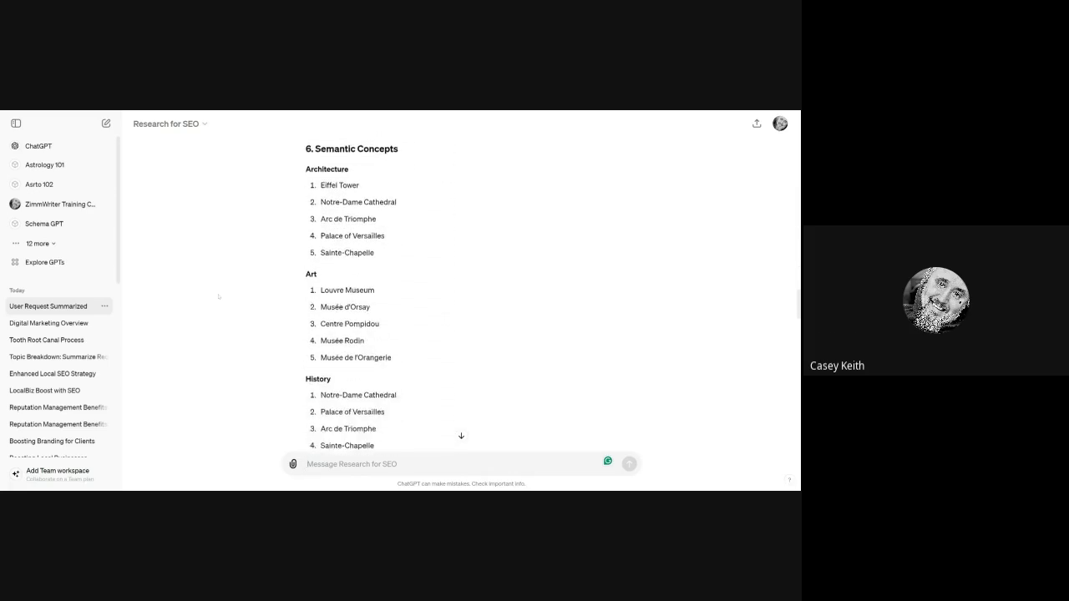
pyautogui.scroll(-7, 218, 296)
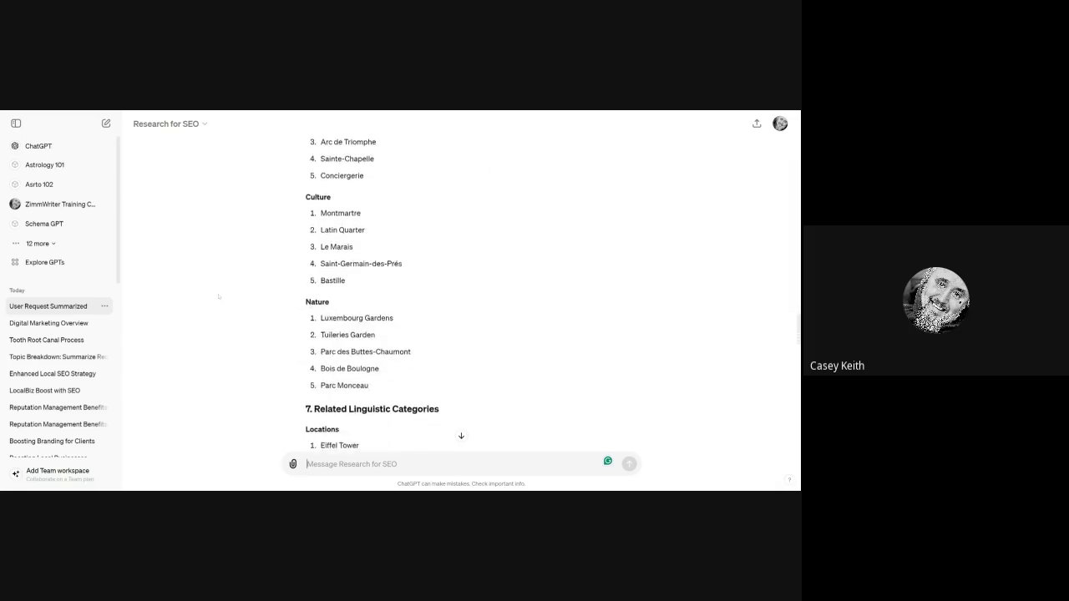
pyautogui.scroll(-1, 218, 296)
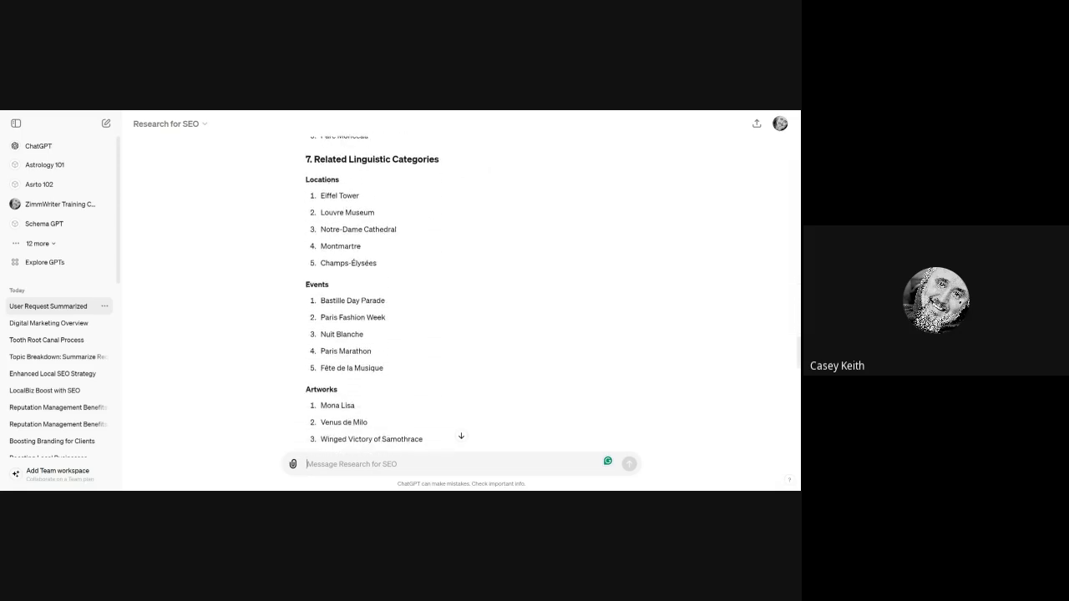
pyautogui.scroll(-3, 218, 296)
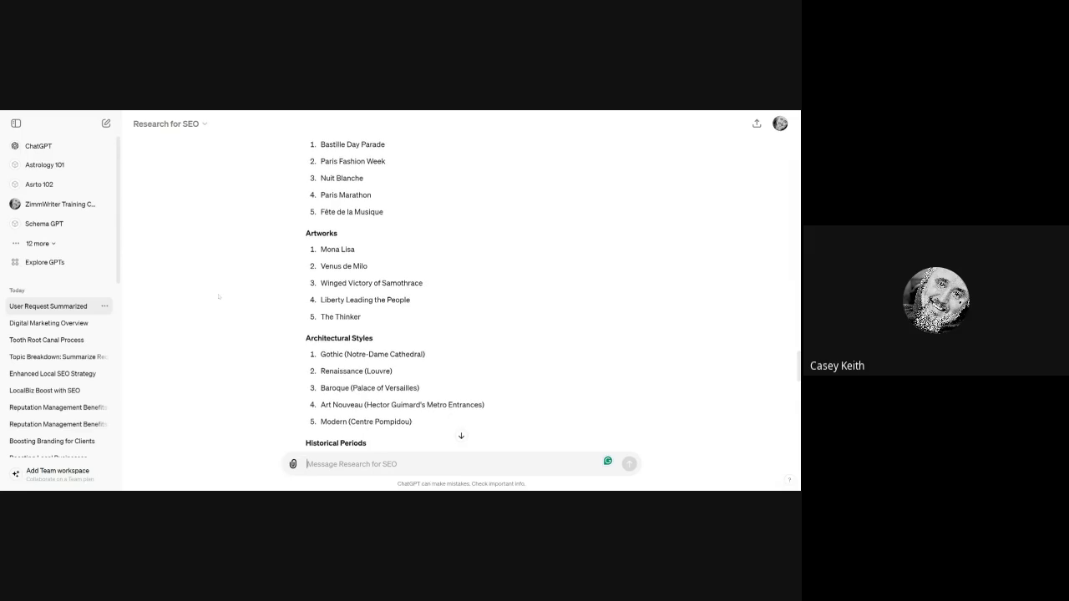
pyautogui.scroll(-3, 218, 297)
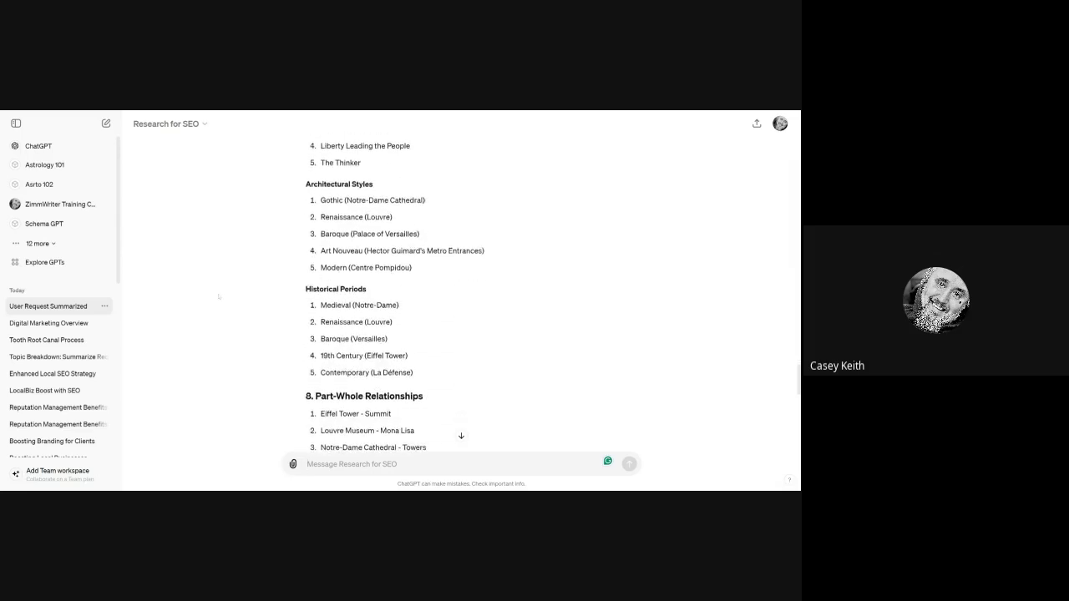
pyautogui.scroll(-7, 218, 296)
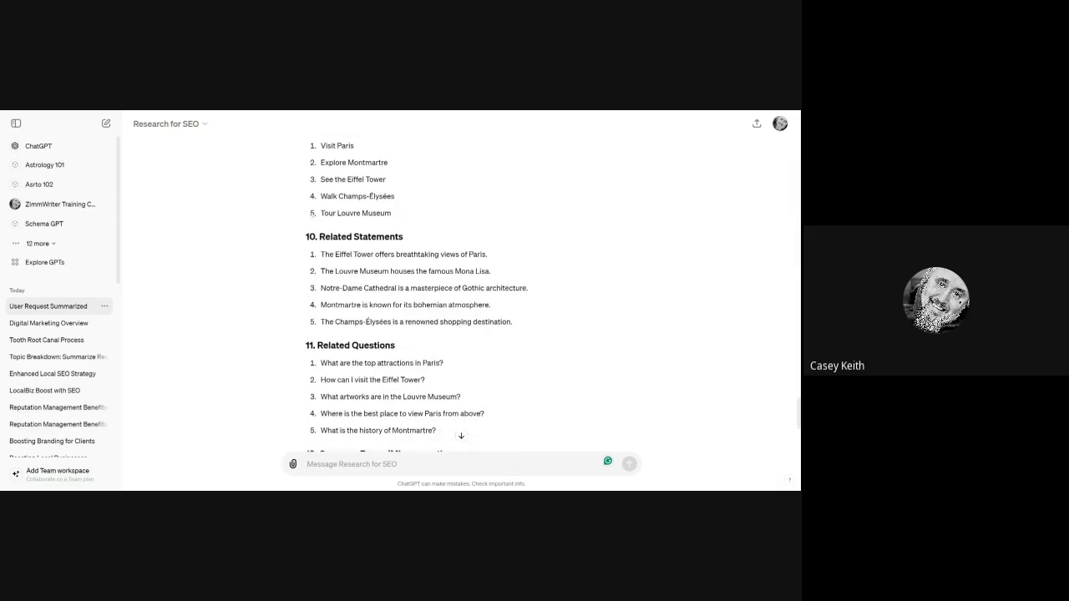
pyautogui.scroll(-3, 218, 296)
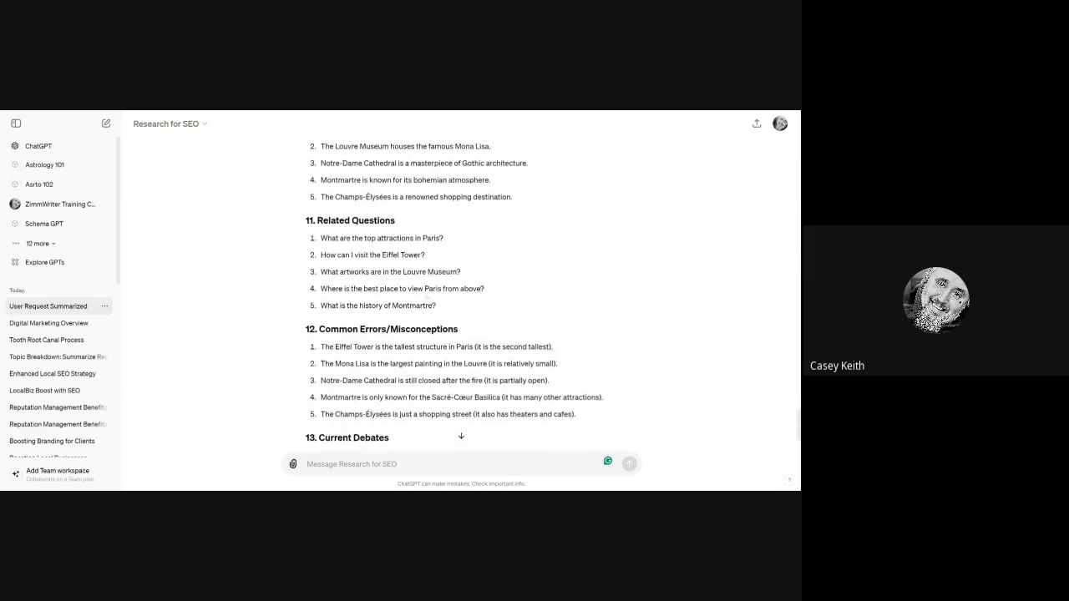
pyautogui.scroll(-1, 218, 297)
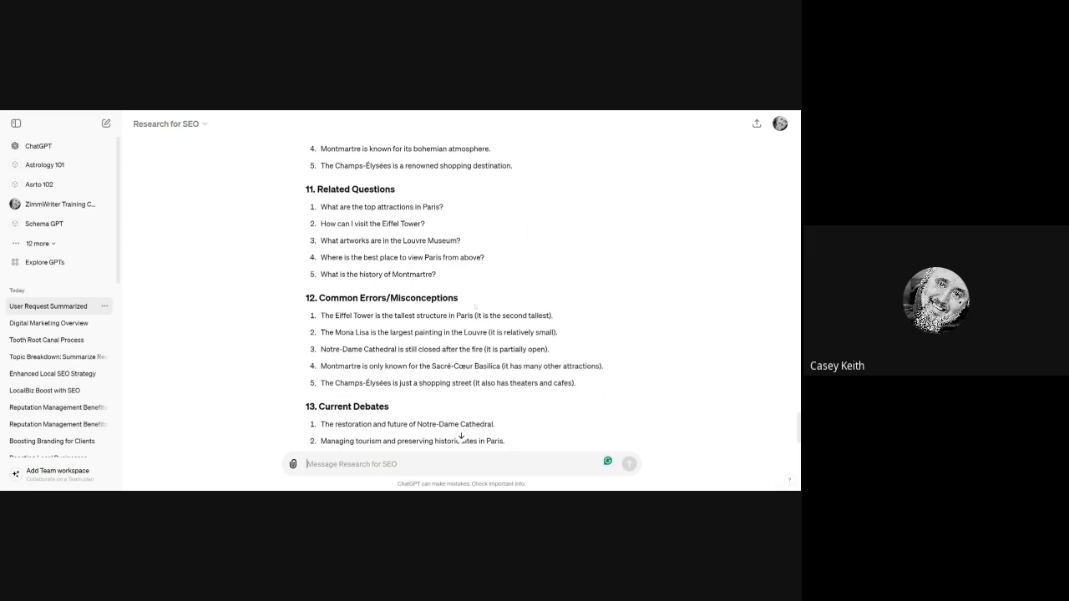
pyautogui.scroll(-2, 237, 275)
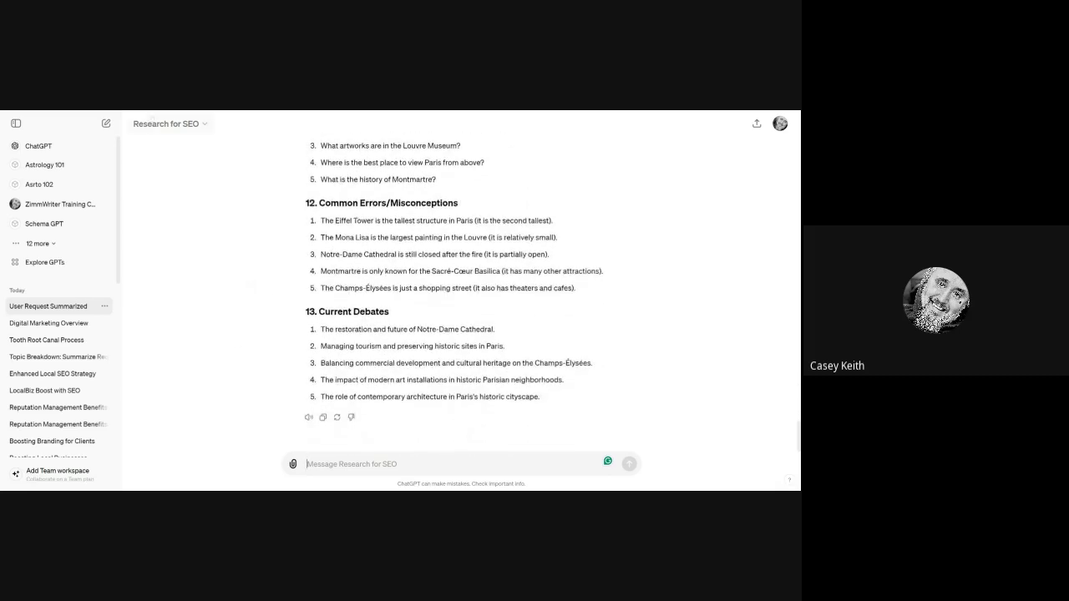
# Step: Open a new Research for SEO chat and submit the search term "Surfing in Bali"
pyautogui.click(169, 123)
pyautogui.click(334, 303)
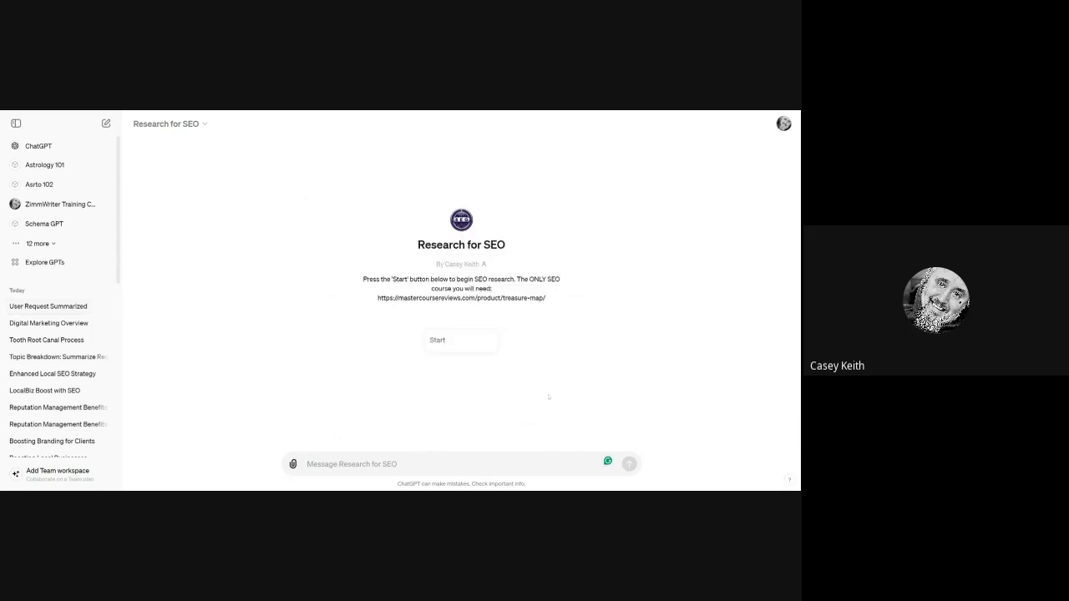
pyautogui.write('Surfing in')
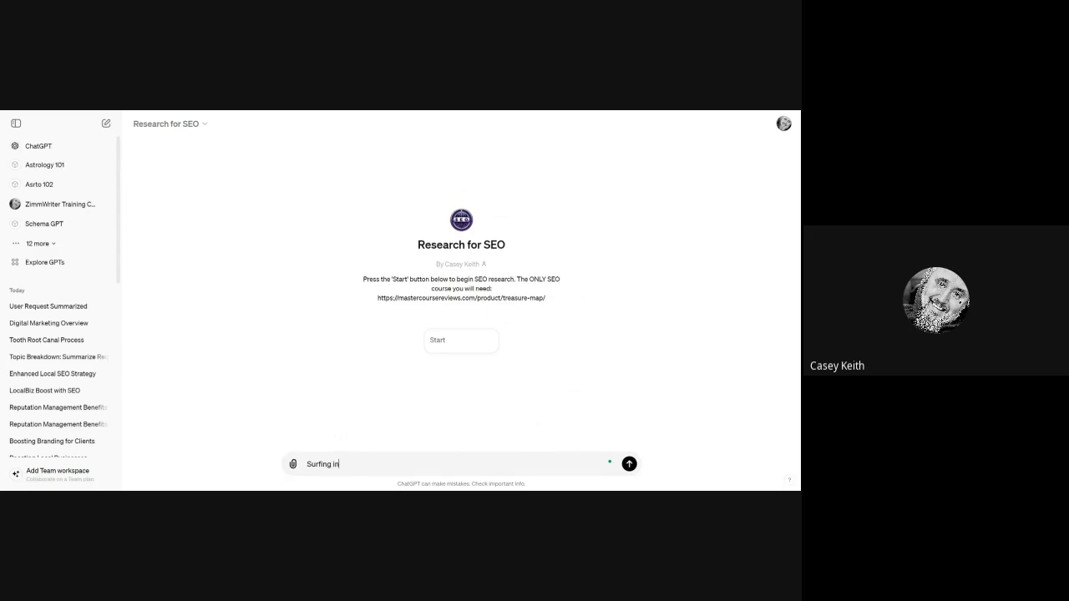
pyautogui.write(' Bali')
pyautogui.hotkey('ctrl', 'a')
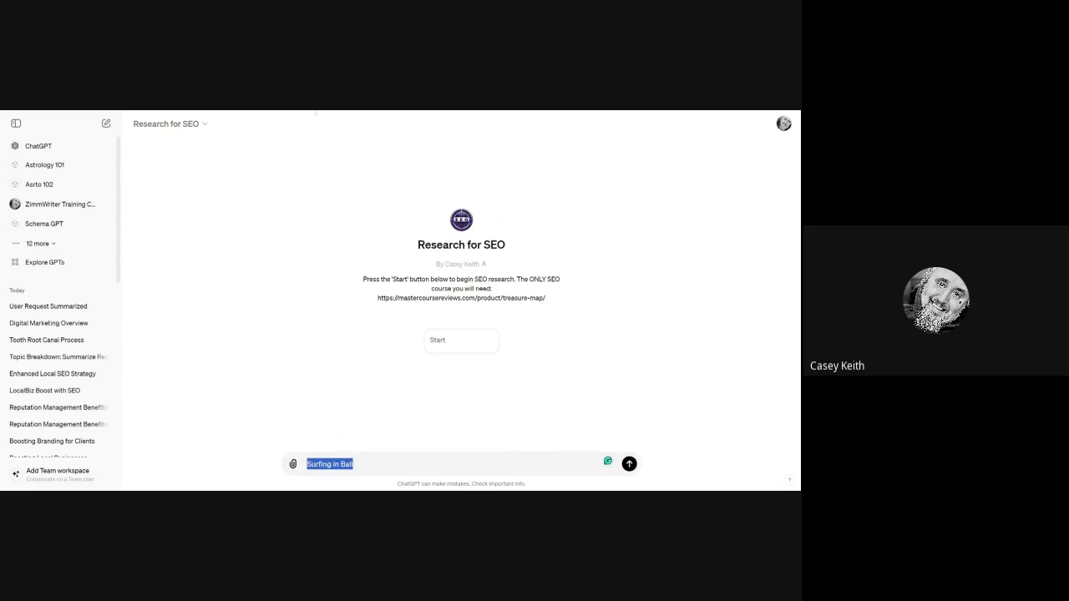
pyautogui.hotkey('alt', 'Tab')
pyautogui.hotkey('alt', 'Tab')
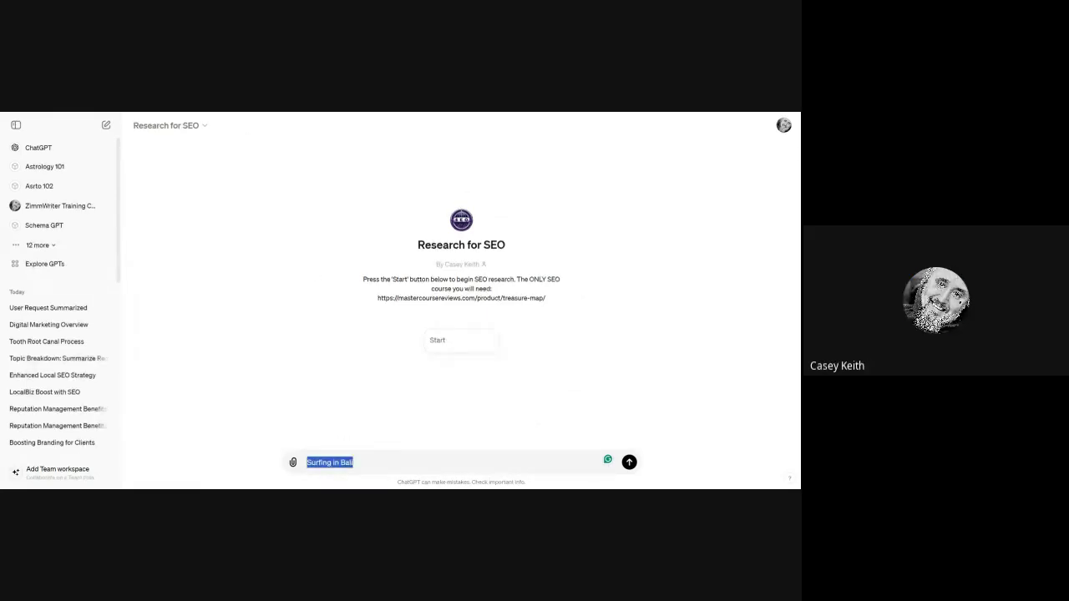
pyautogui.press('Return')
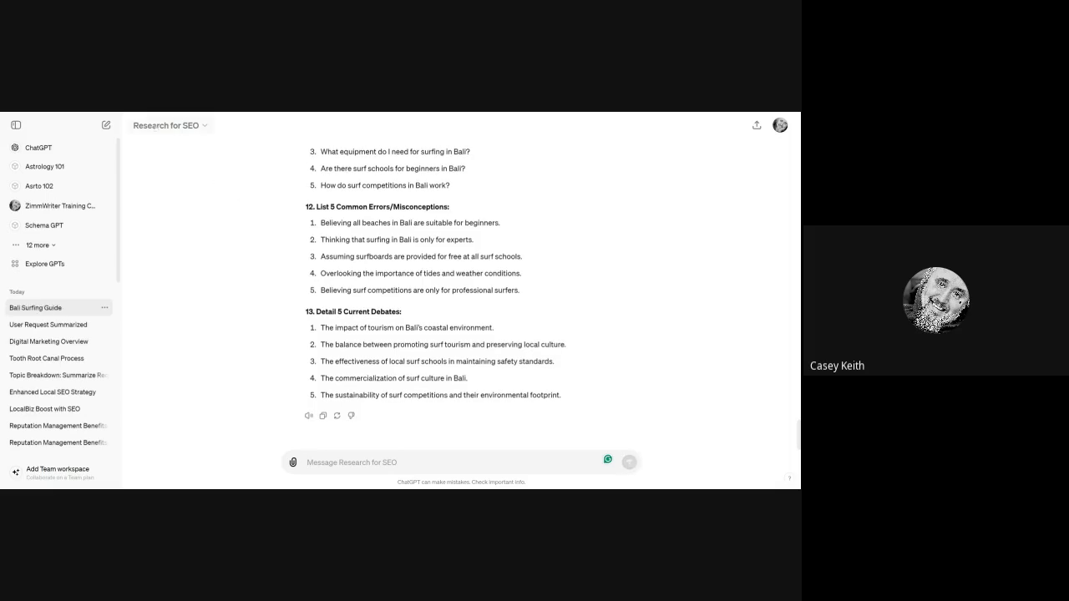
# Step: Open a new Research for SEO chat and submit the search term "electrical installation for Co2 extraction facility"
pyautogui.click(167, 126)
pyautogui.click(163, 153)
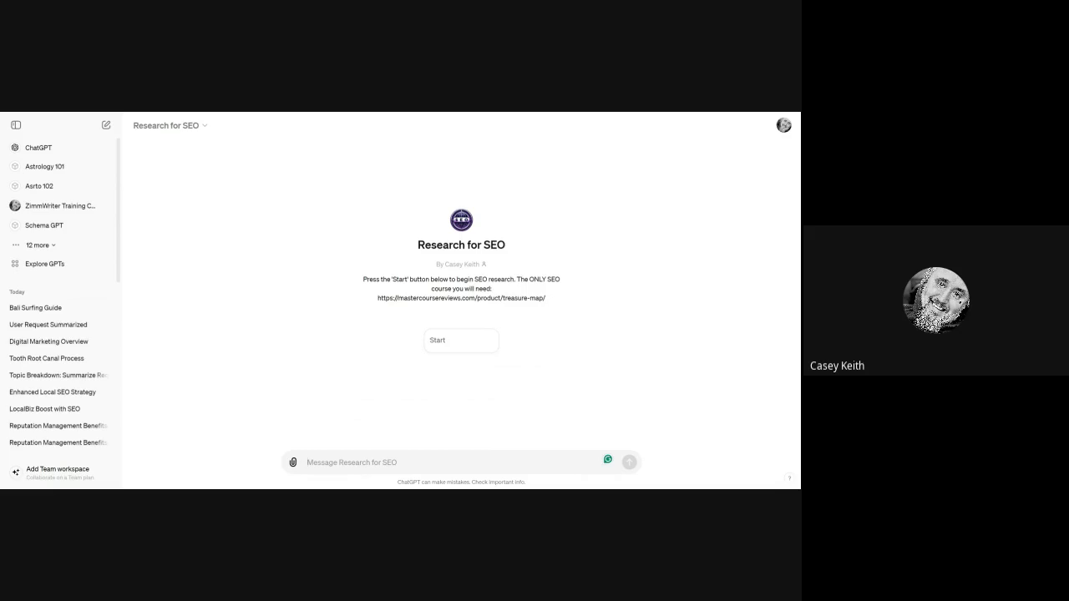
pyautogui.write('elec')
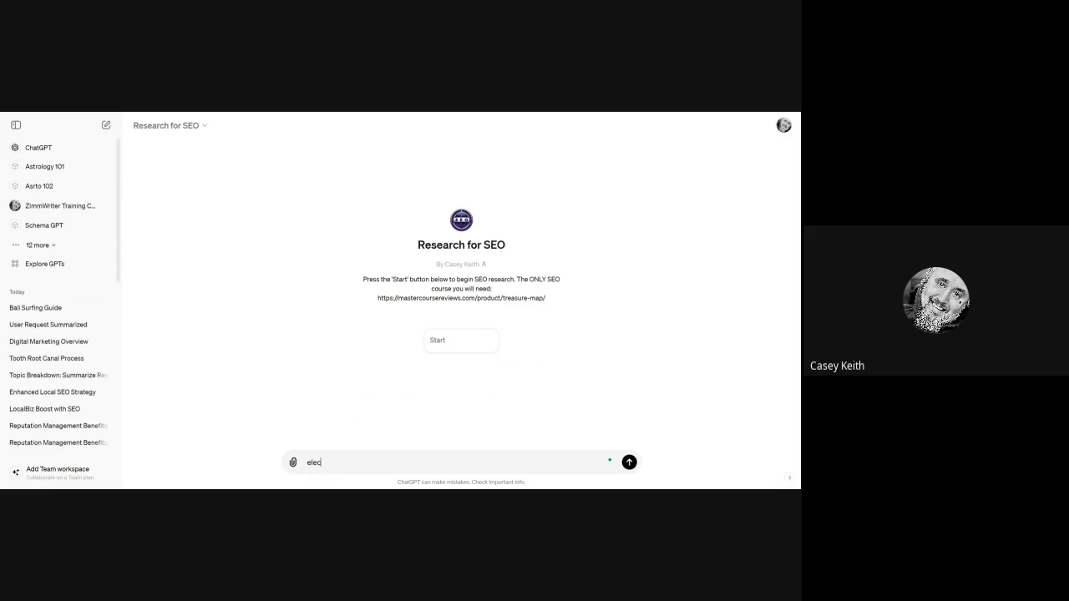
pyautogui.write('trical installation for Co2 extraction f')
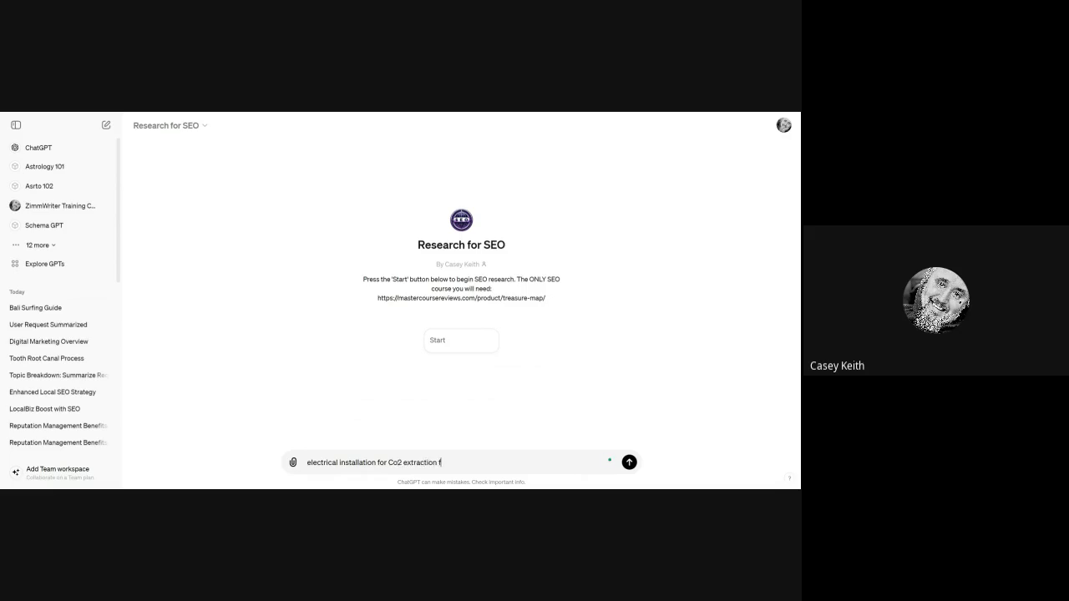
pyautogui.write('acility')
pyautogui.press('Return')
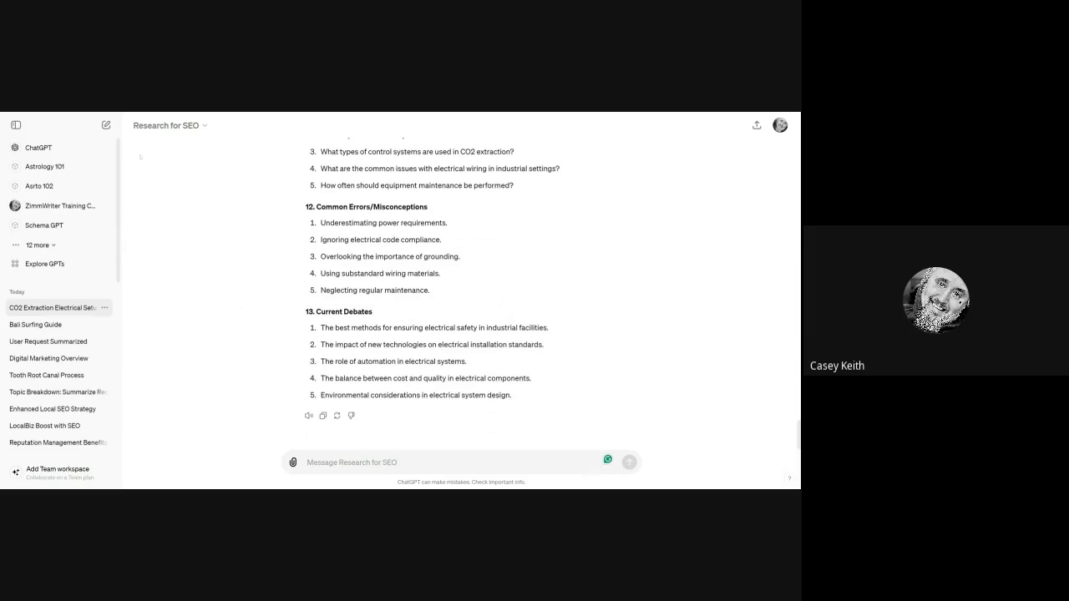
# Step: Open a new Research for SEO chat and submit the search term "vapor pressure deficit (VPD)" with its spelling corrected
pyautogui.click(167, 125)
pyautogui.click(158, 148)
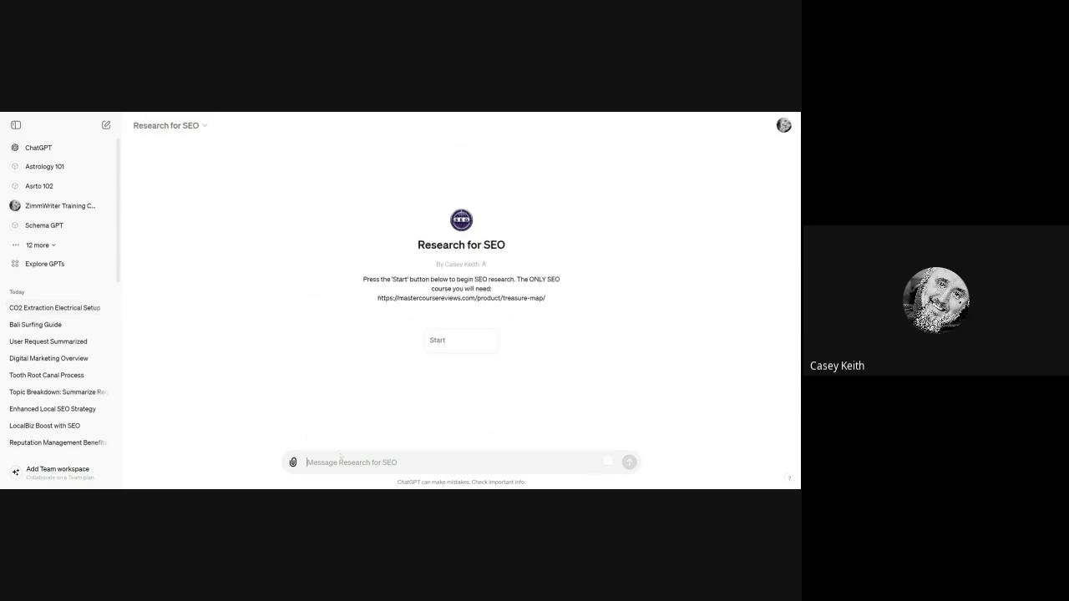
pyautogui.write('v')
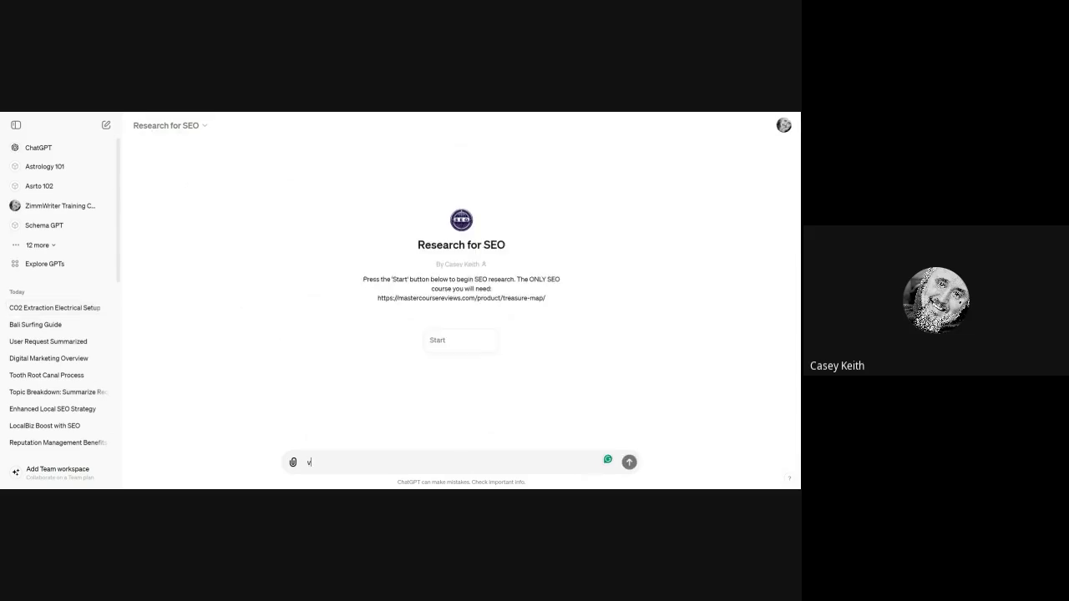
pyautogui.write('apr pressure deficite')
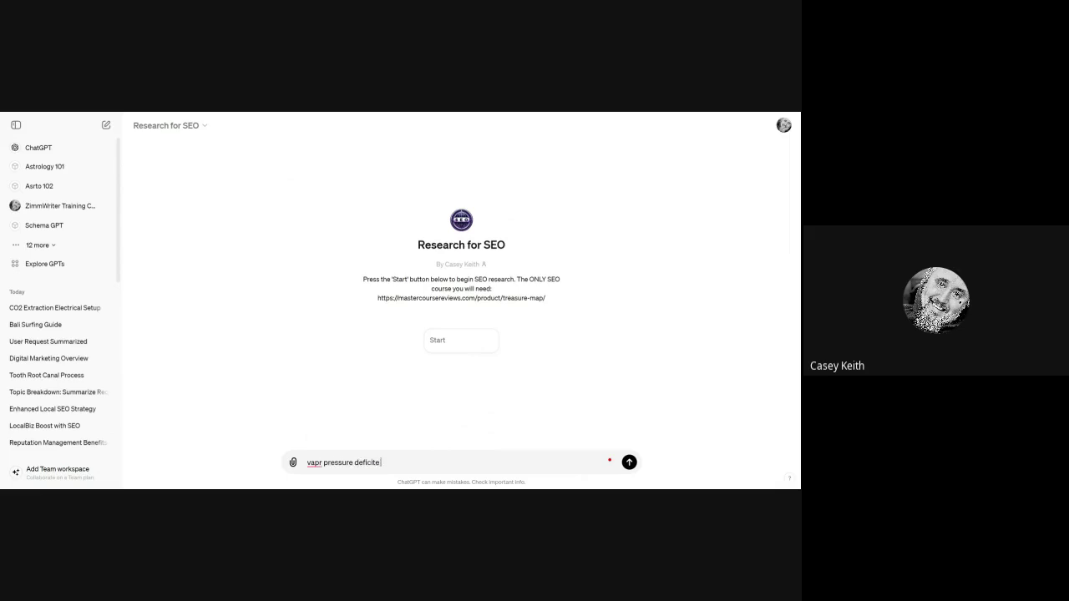
pyautogui.write(' (VPD')
pyautogui.click(314, 462)
pyautogui.click(313, 384)
pyautogui.click(371, 462)
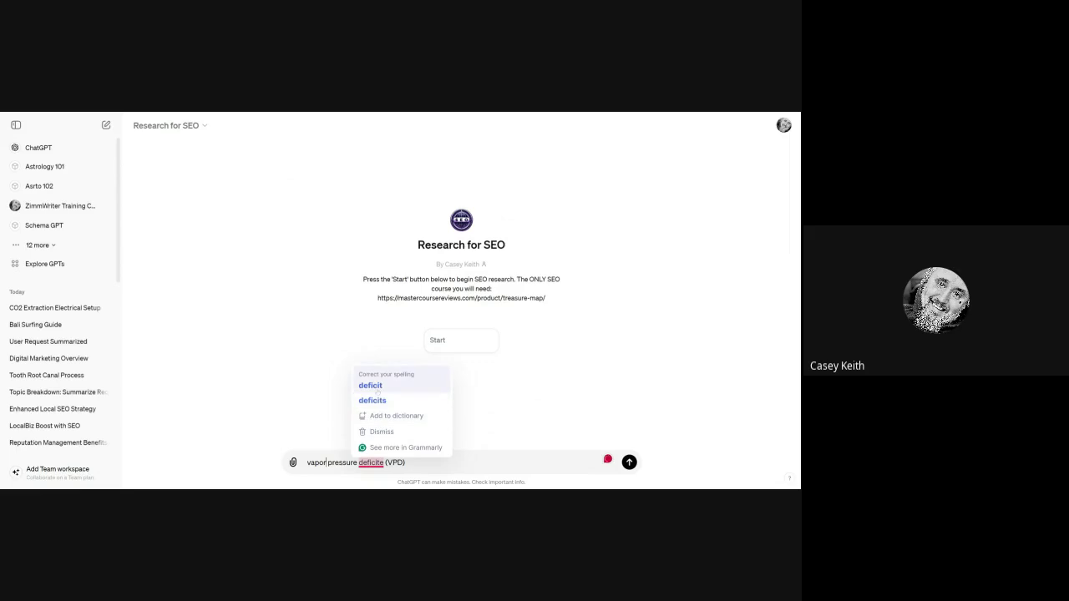
pyautogui.click(372, 387)
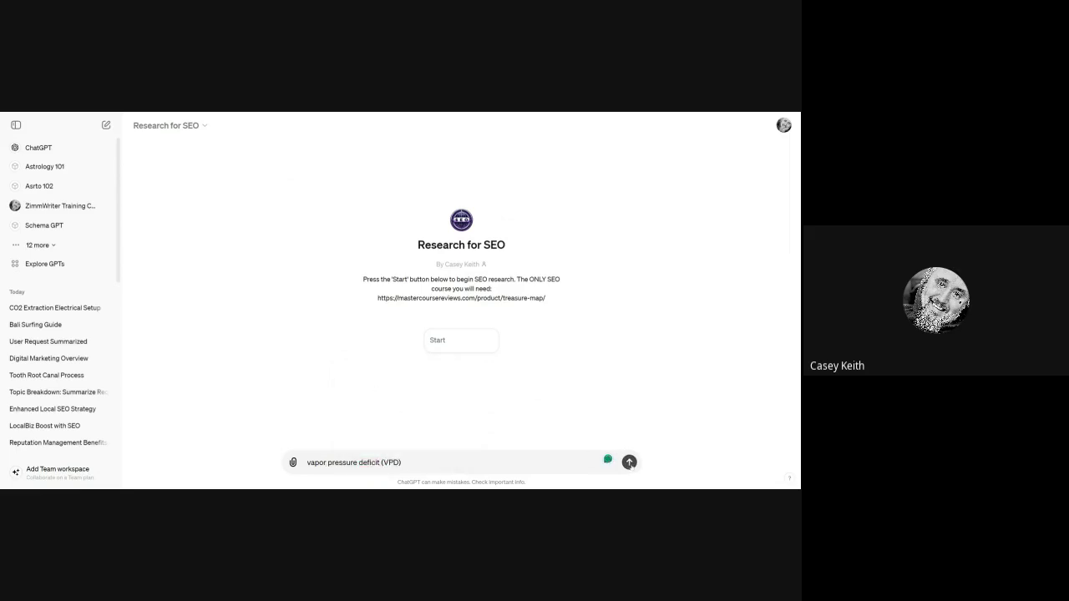
pyautogui.click(629, 463)
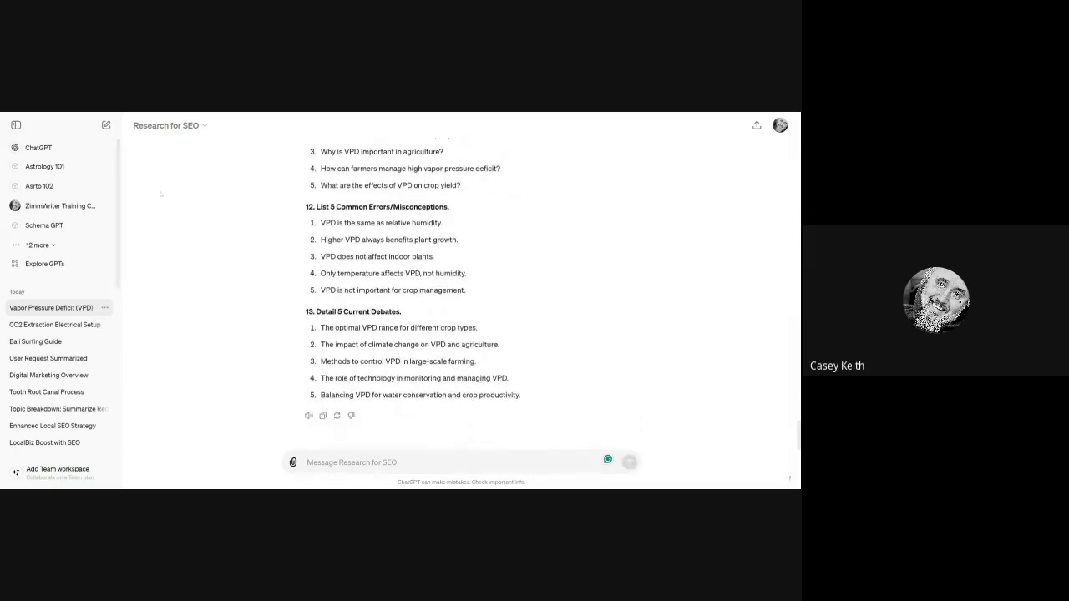
# Step: Open a new Research for SEO chat and submit the search term "alternator repair"
pyautogui.click(165, 127)
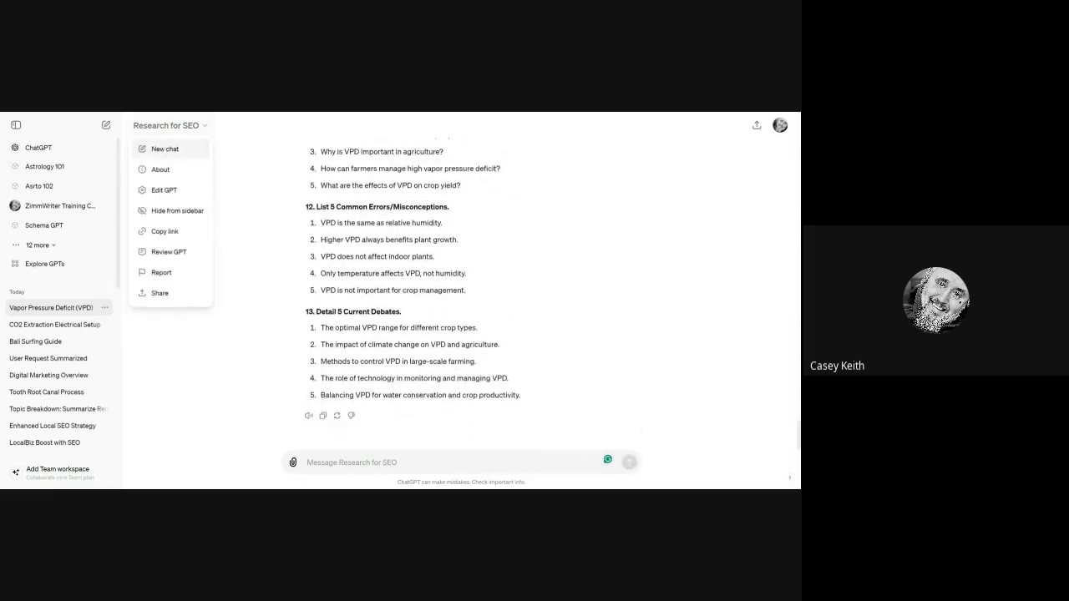
pyautogui.click(166, 150)
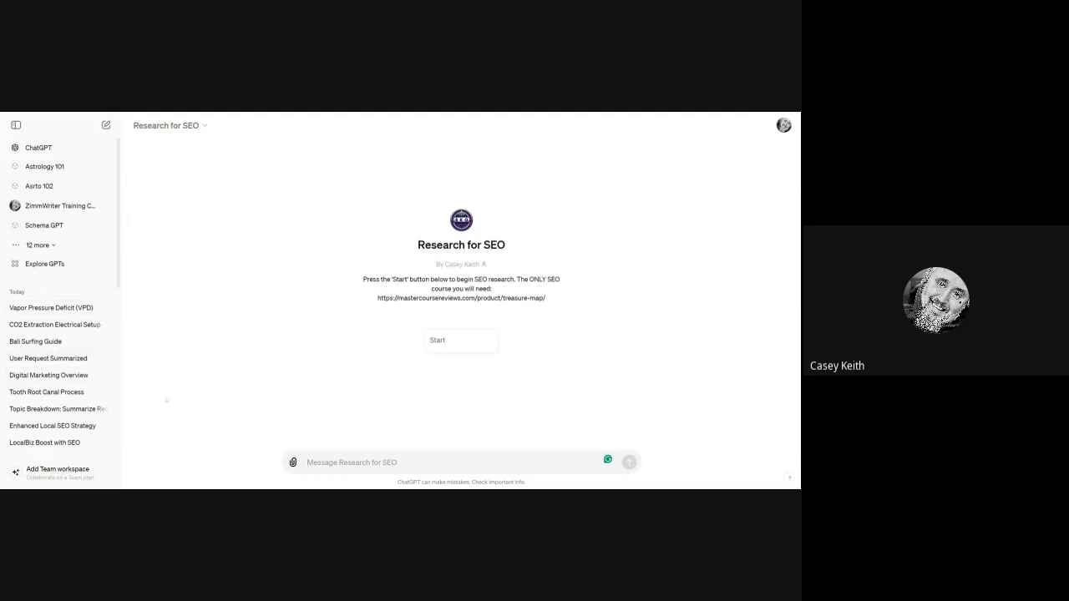
pyautogui.write('a')
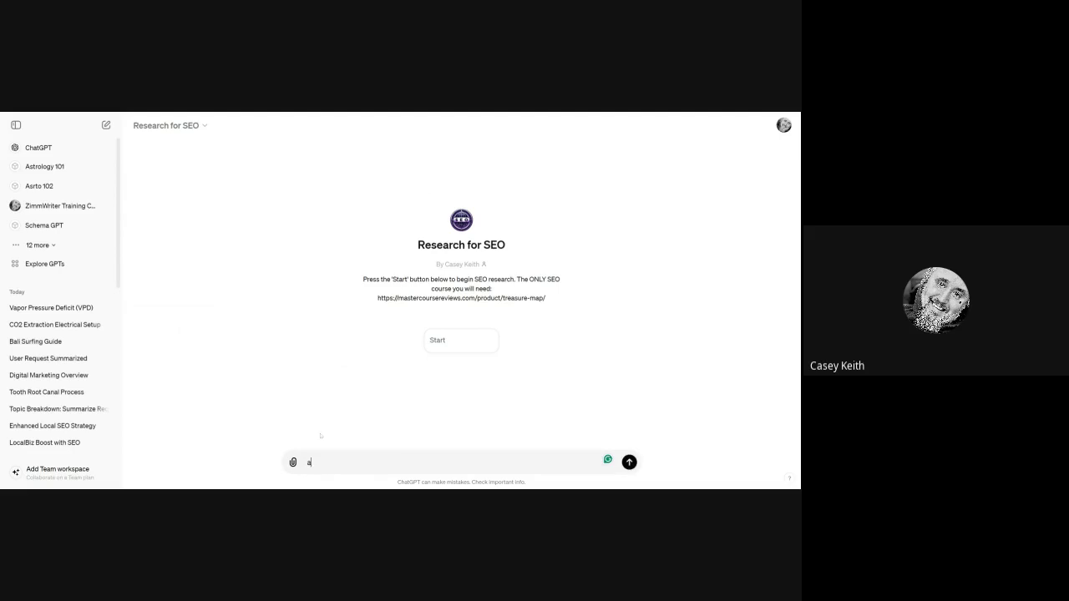
pyautogui.write('lternator repair')
pyautogui.press('Return')
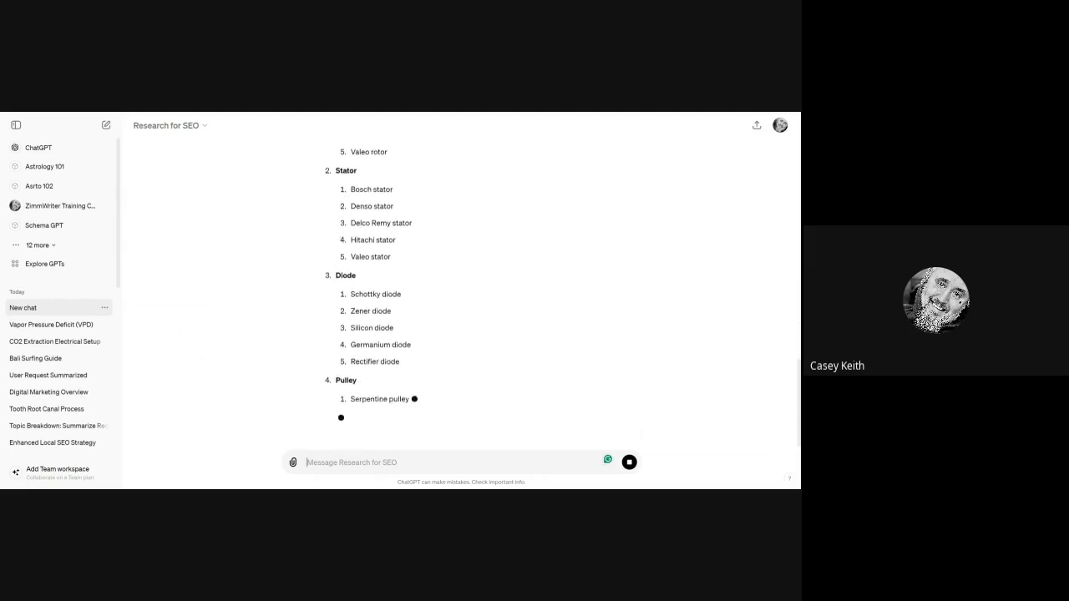
# Step: Review the alternator repair lexicon from the specific component examples through entity attributes to common errors and current debates
pyautogui.scroll(2, 198, 358)
pyautogui.scroll(-1, 197, 358)
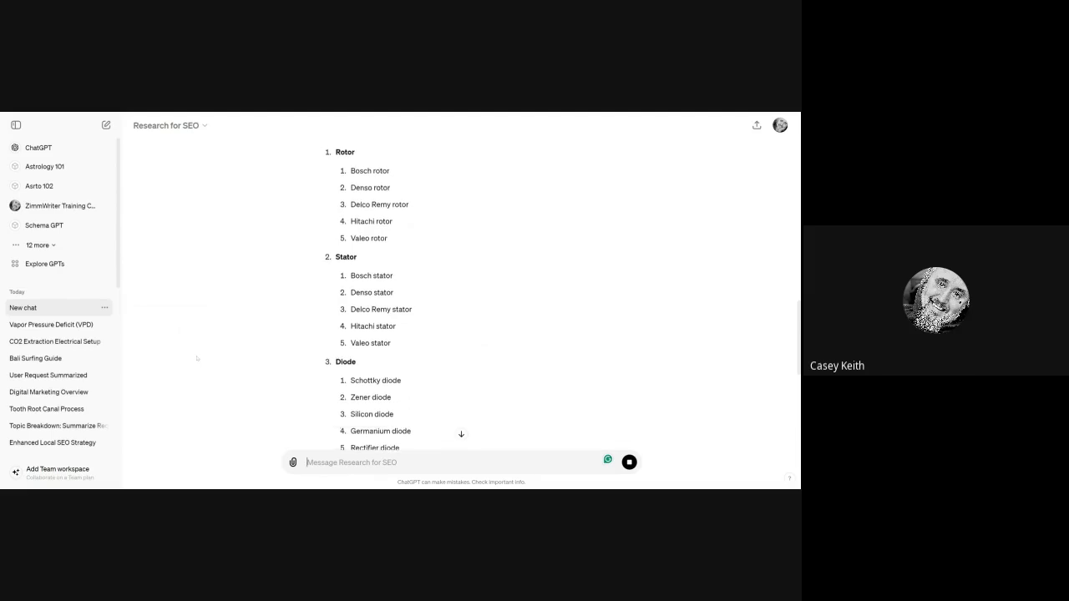
pyautogui.scroll(-1, 197, 359)
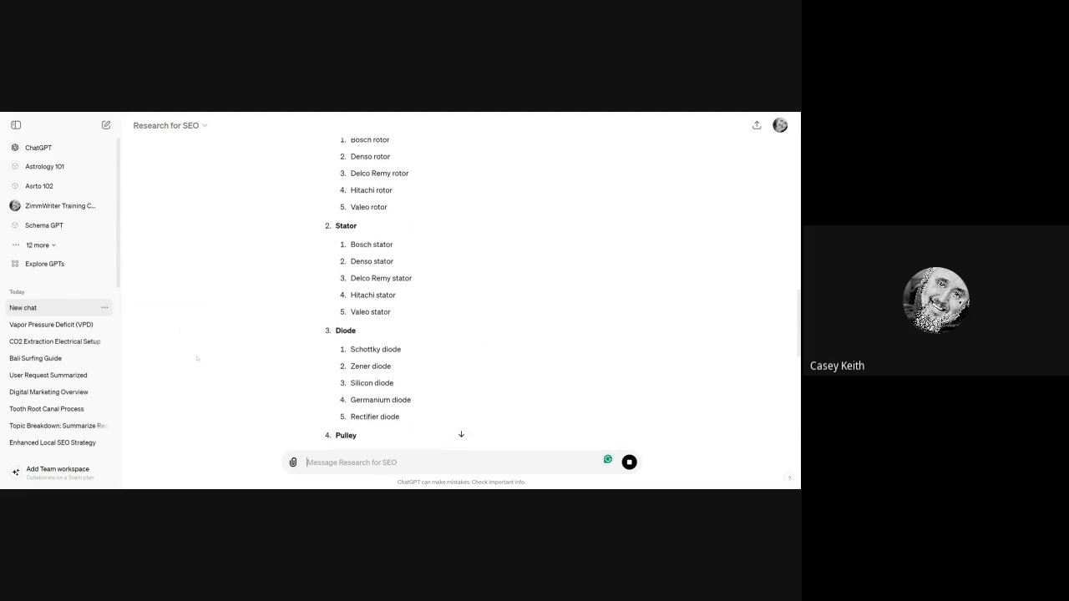
pyautogui.scroll(-2, 197, 359)
pyautogui.scroll(-1, 193, 358)
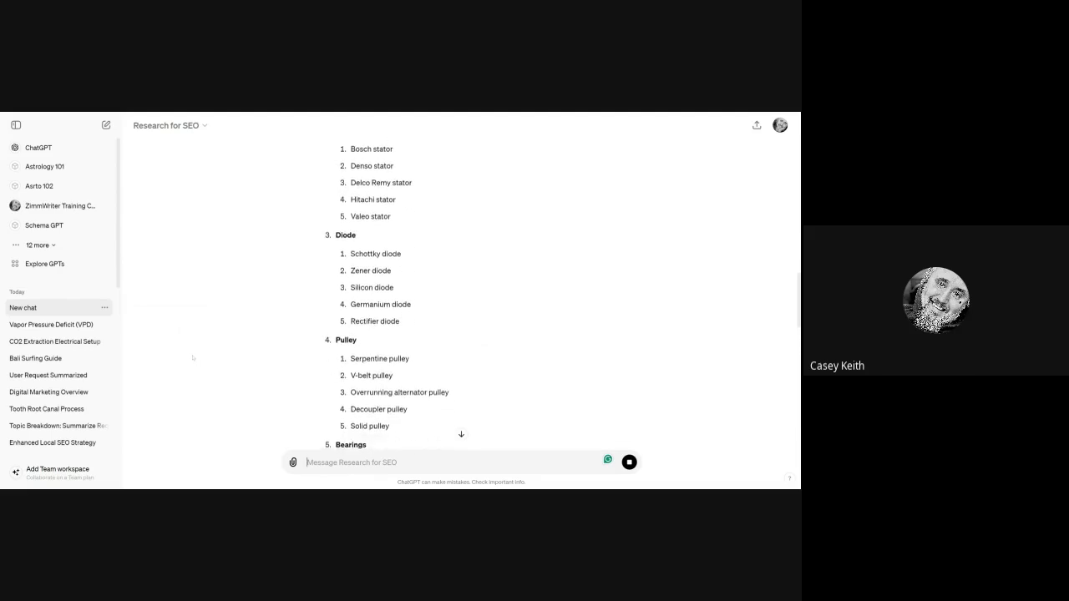
pyautogui.scroll(-3, 193, 358)
pyautogui.scroll(-3, 193, 357)
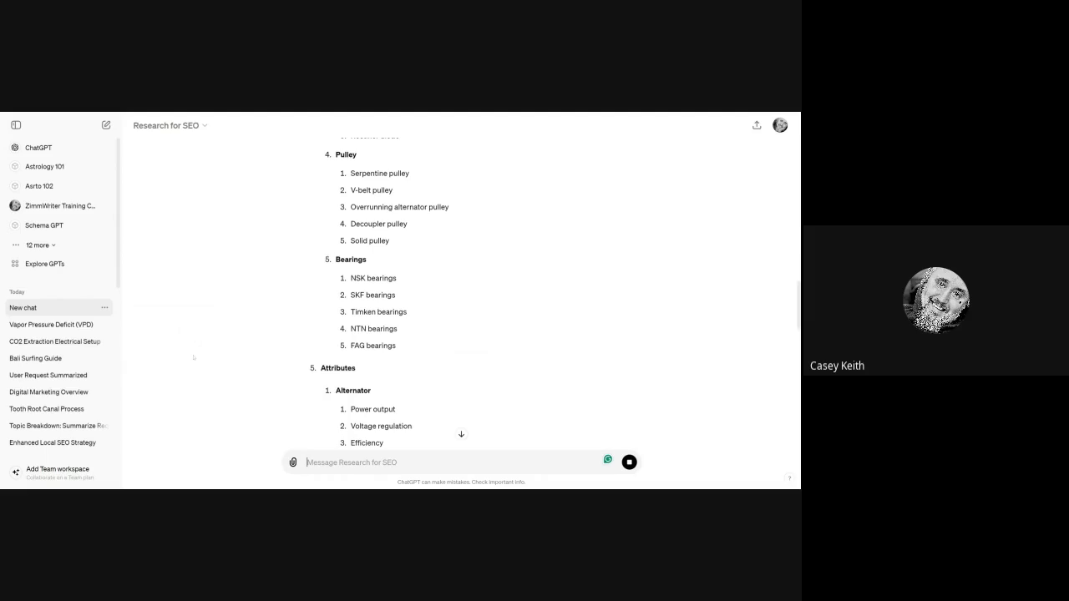
pyautogui.scroll(-10, 193, 358)
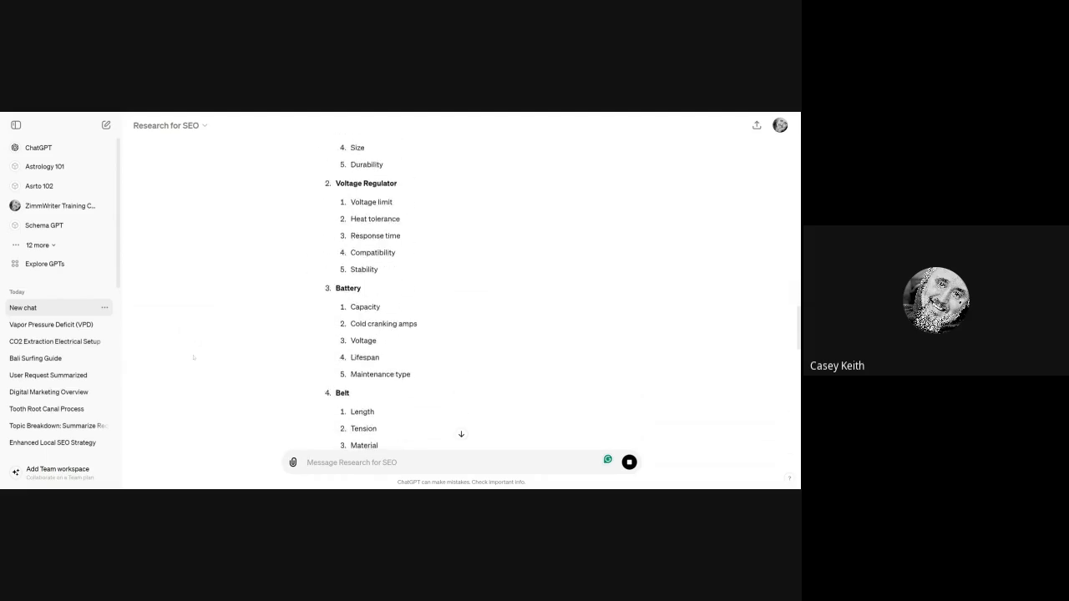
pyautogui.scroll(-20, 193, 357)
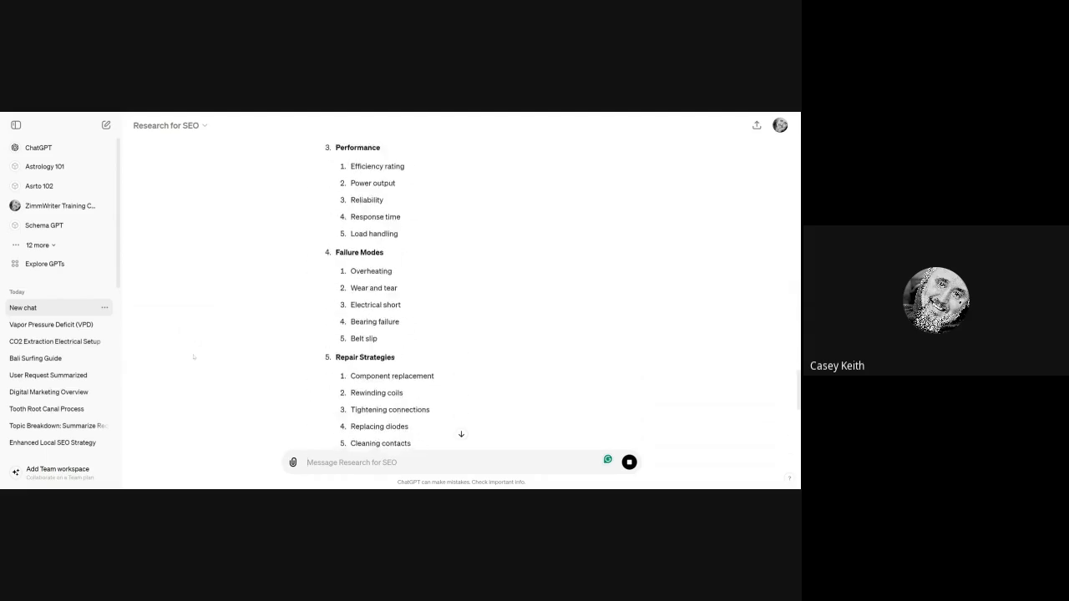
pyautogui.click(466, 435)
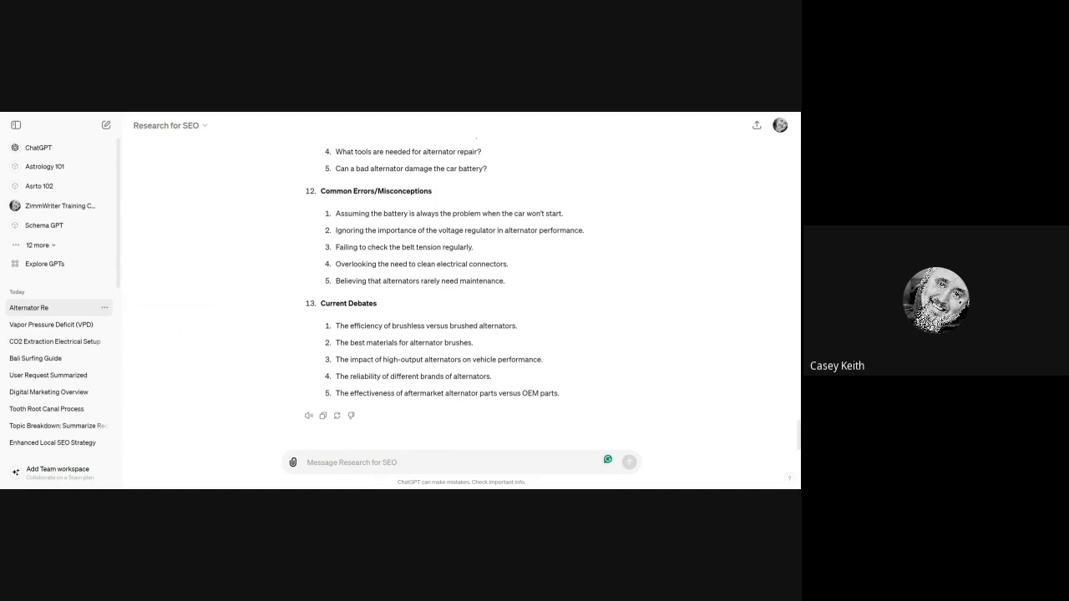
# Step: Open a new Research for SEO chat and submit the search term "NAVY SEAL training"
pyautogui.click(159, 127)
pyautogui.click(164, 149)
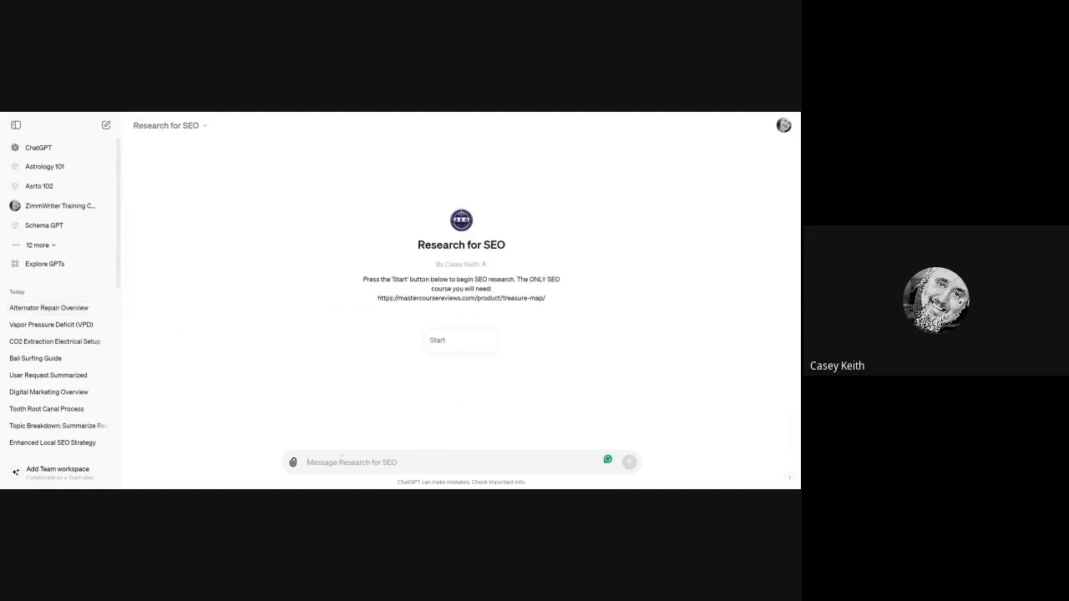
pyautogui.write('N')
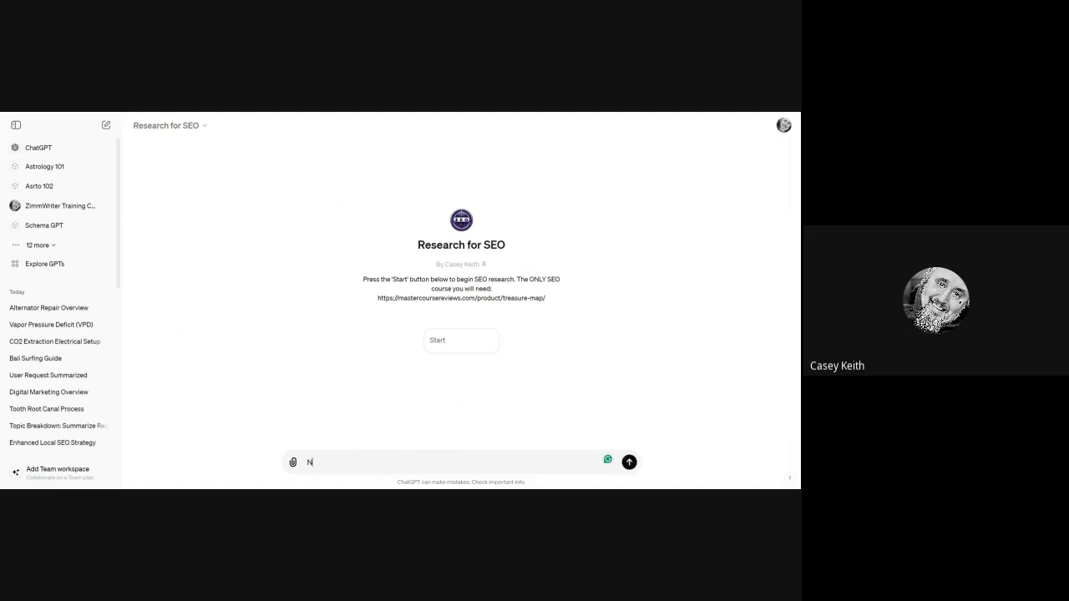
pyautogui.write('AVY SEAL training')
pyautogui.press('Return')
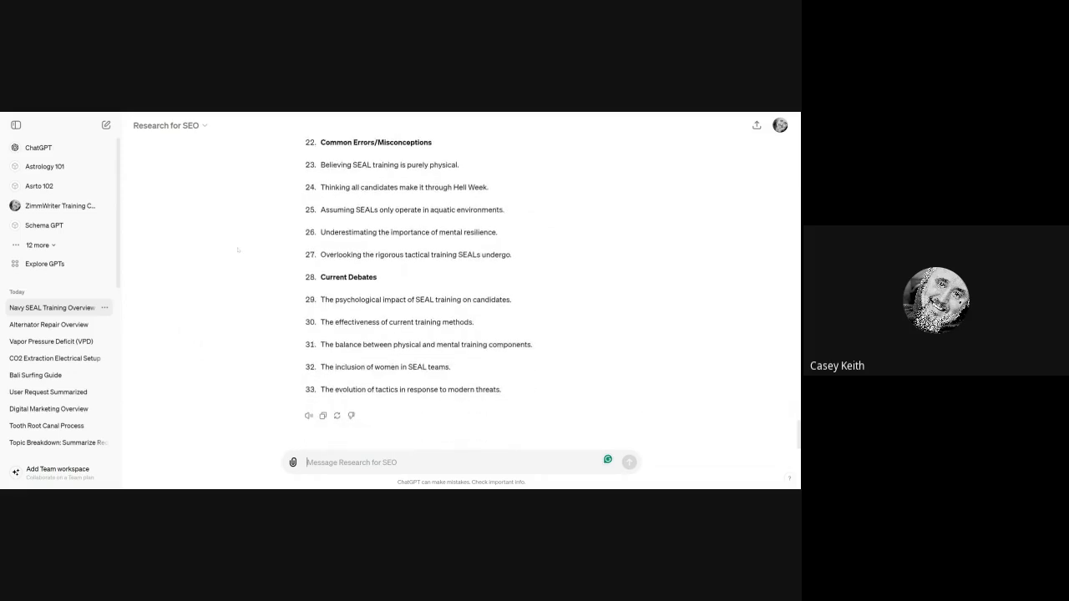
# Step: Submit the search term "dancing in high heals" in a new Research for SEO chat and skim the generated lexicon to its end
pyautogui.click(167, 126)
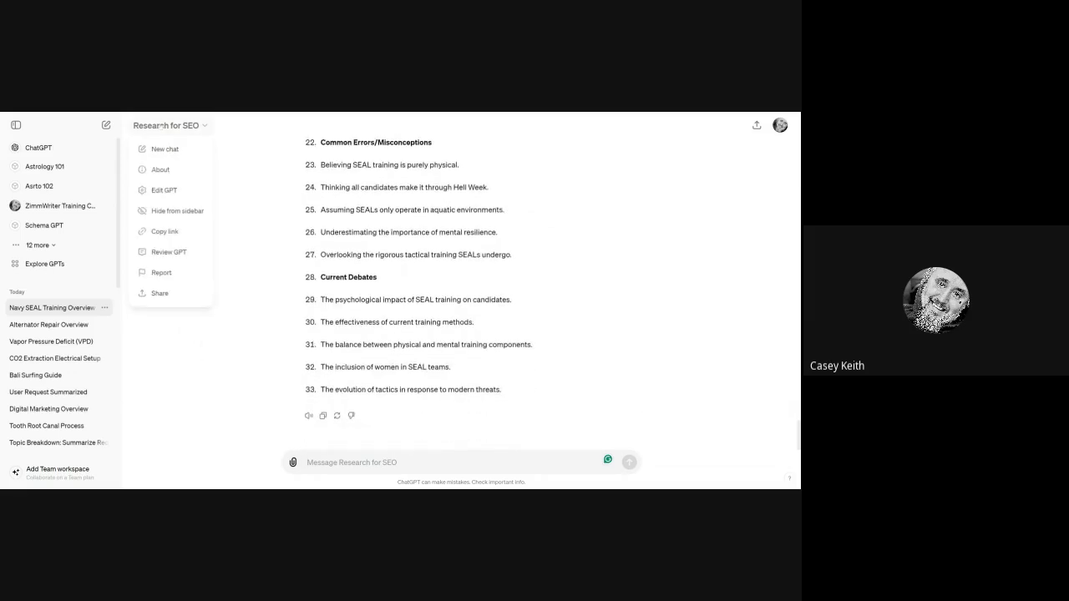
pyautogui.click(165, 150)
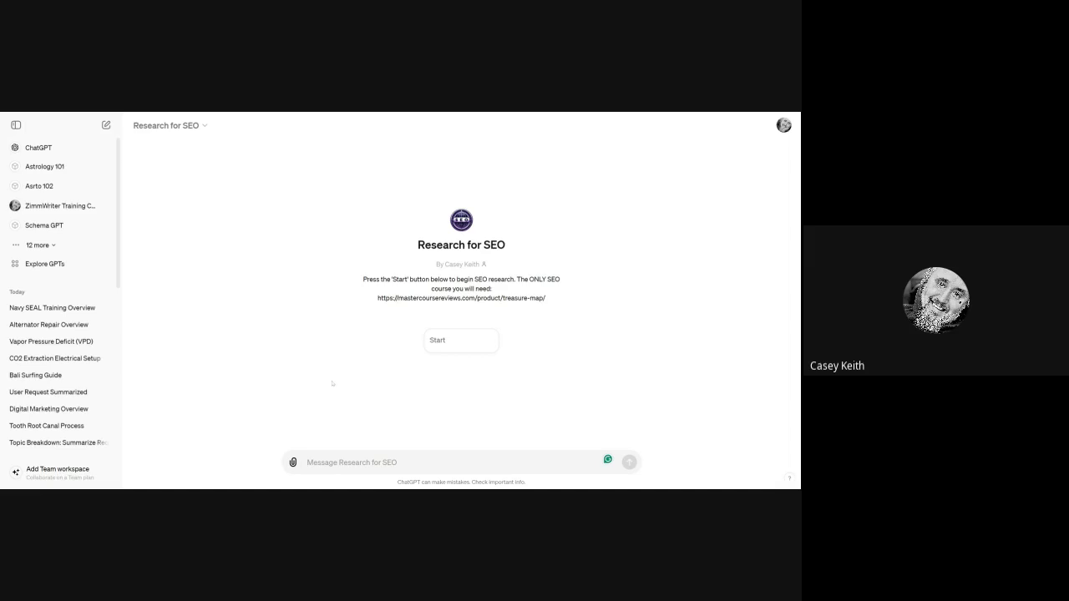
pyautogui.write('danci')
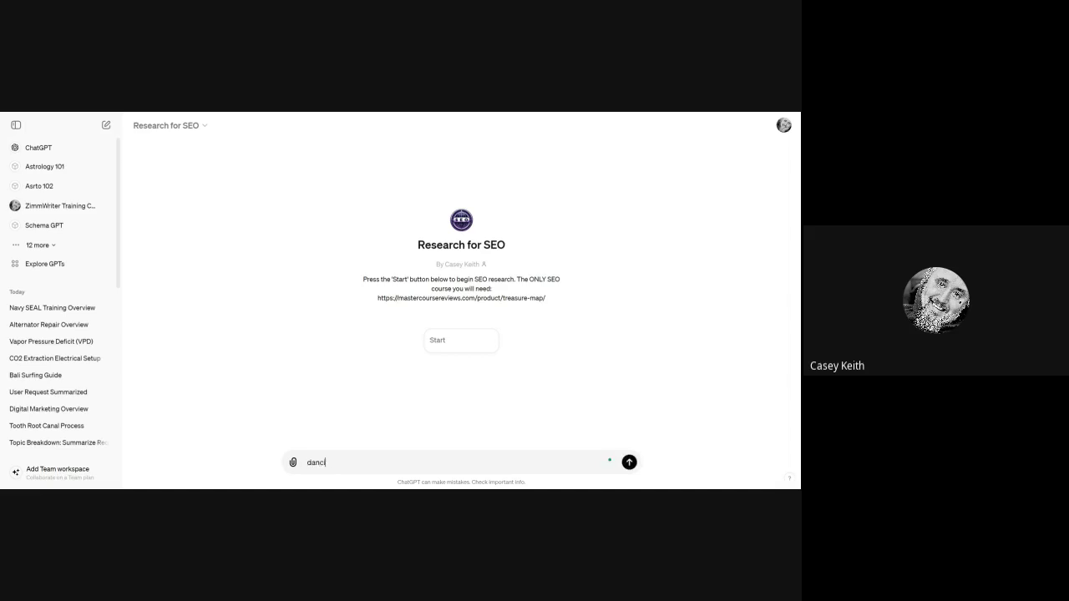
pyautogui.write('ng in high heals')
pyautogui.press('Return')
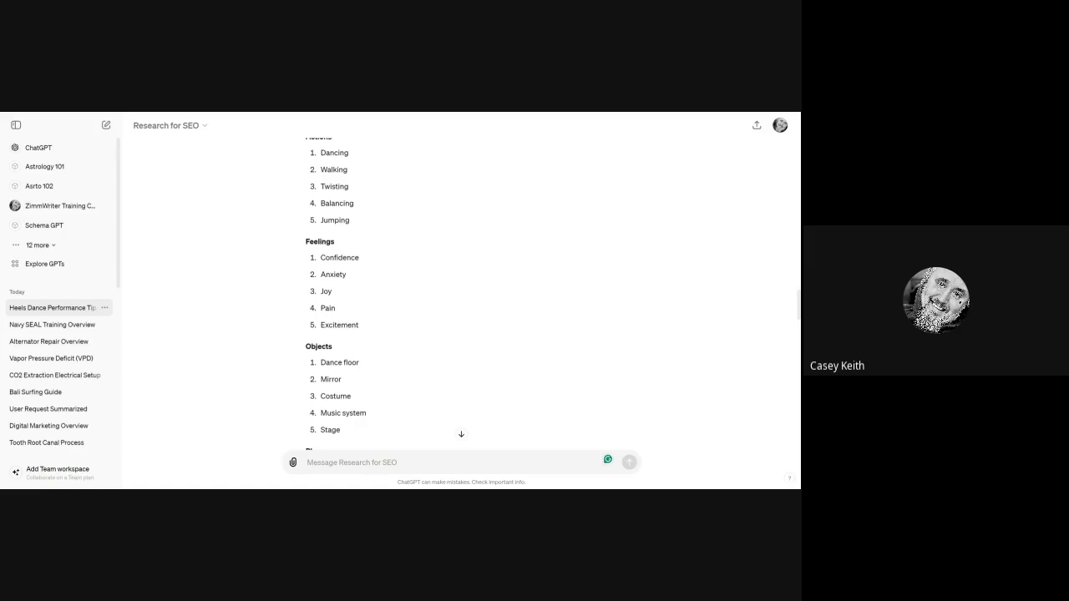
pyautogui.scroll(-8, 461, 292)
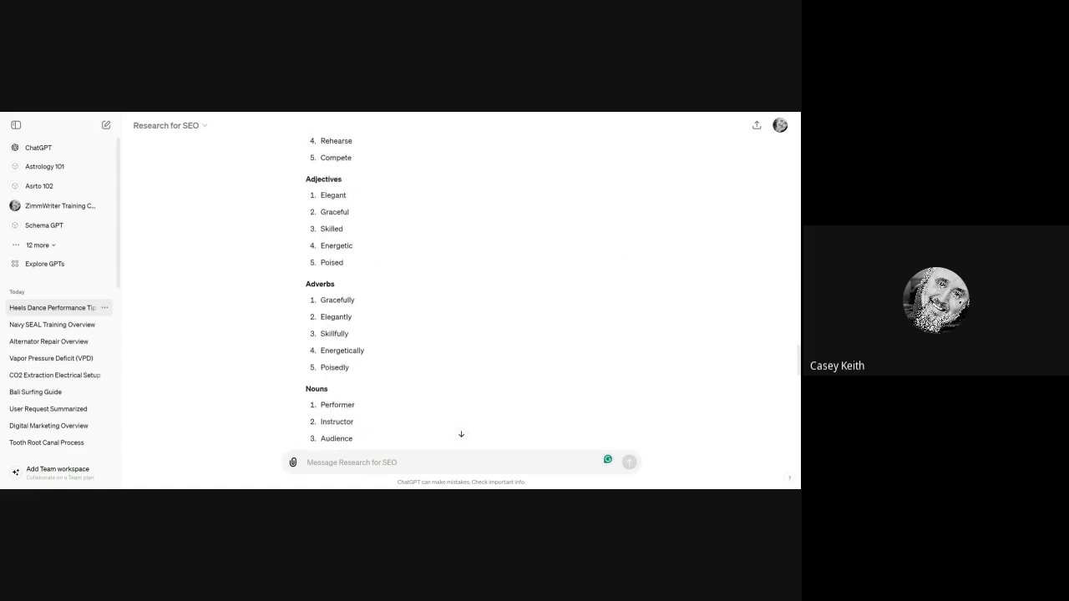
pyautogui.click(461, 434)
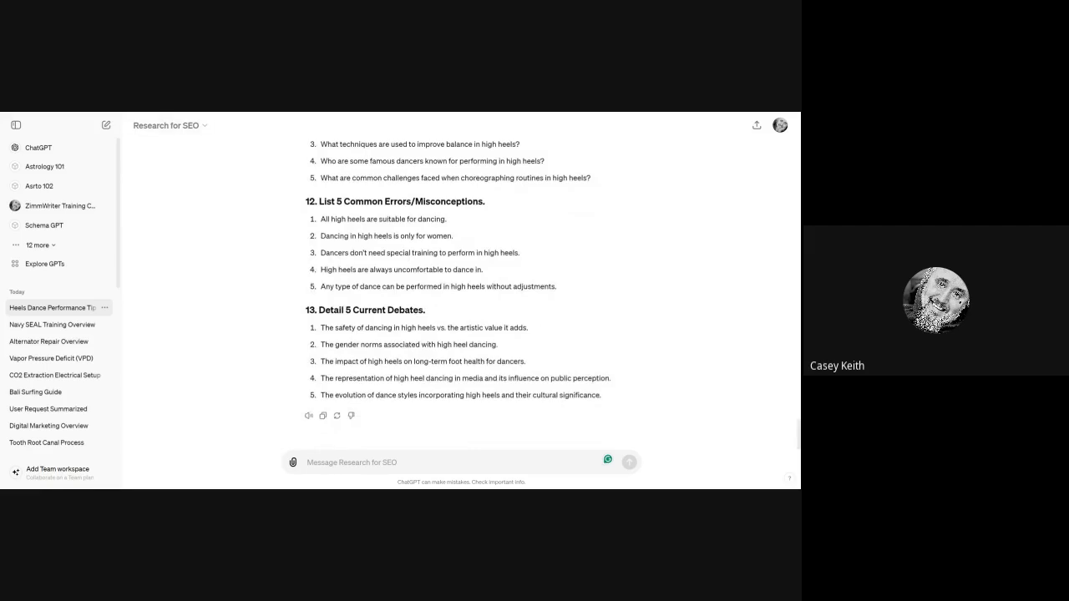
# Step: Submit "best way to find lead generation clients" in a new Research for SEO chat and review the suggested strategies
pyautogui.click(167, 126)
pyautogui.click(175, 150)
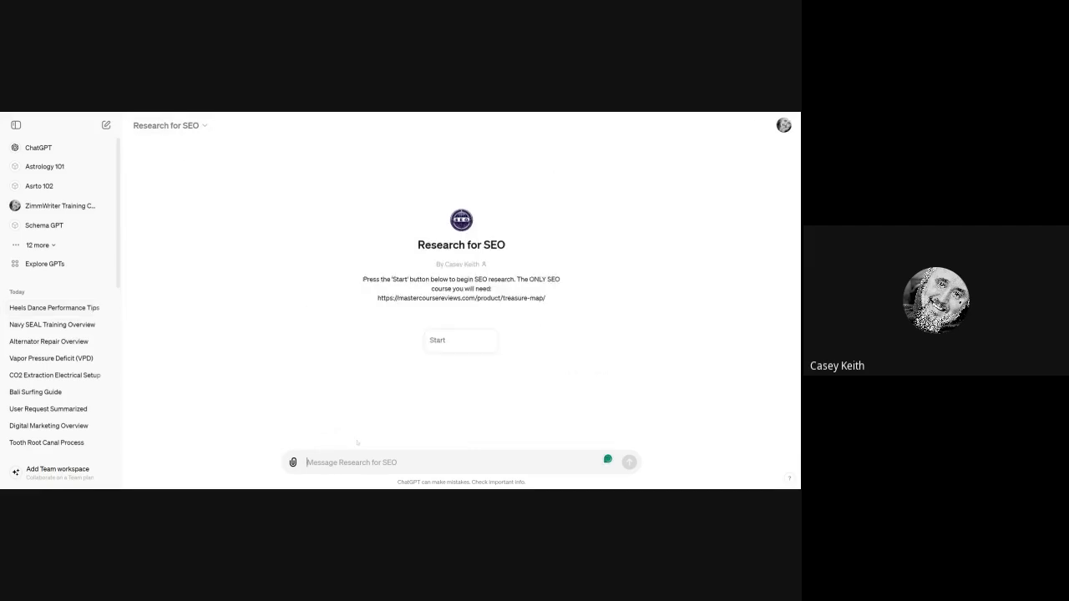
pyautogui.write('best way to find lead generation clients')
pyautogui.press('Return')
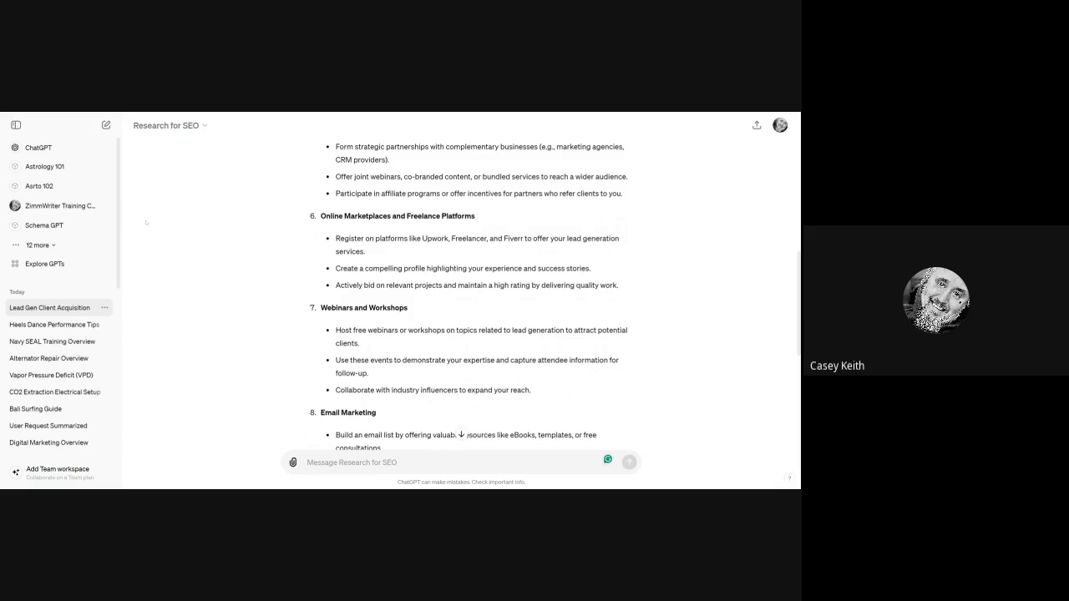
pyautogui.scroll(-3, 146, 223)
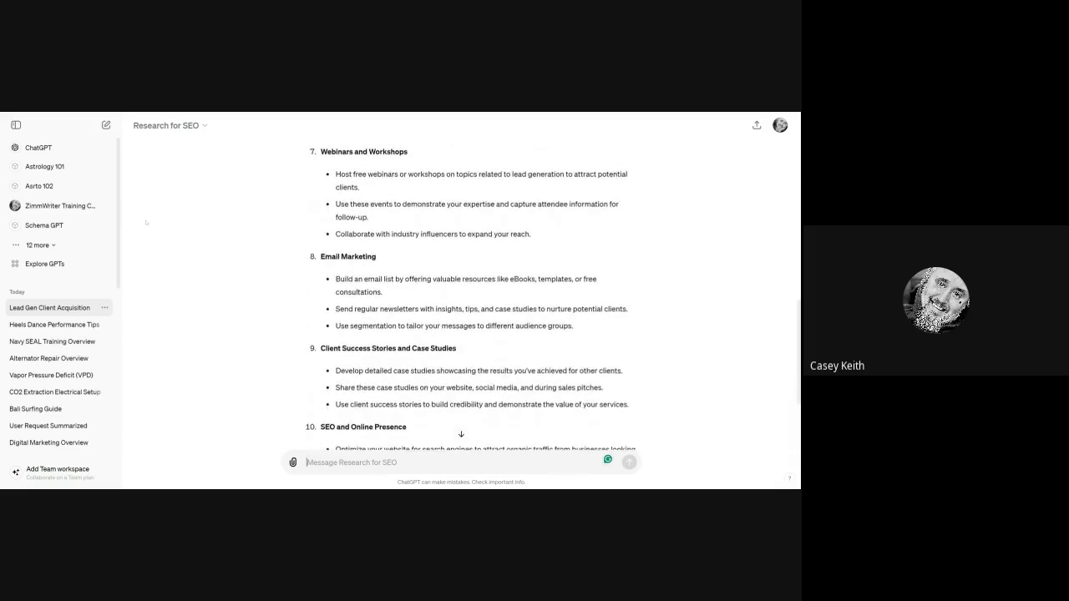
pyautogui.scroll(-3, 147, 222)
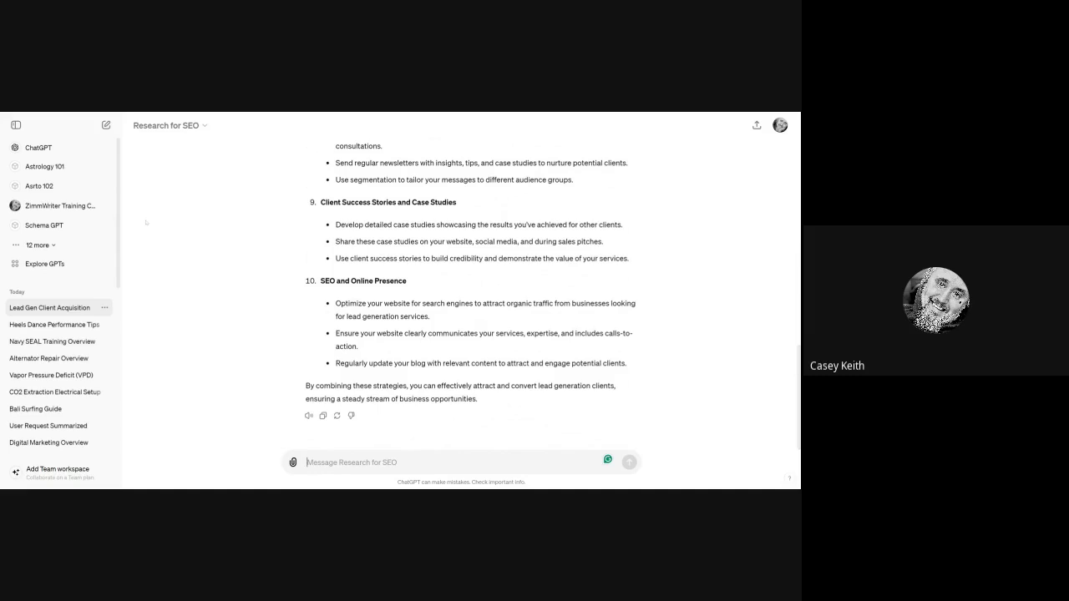
pyautogui.scroll(8, 146, 222)
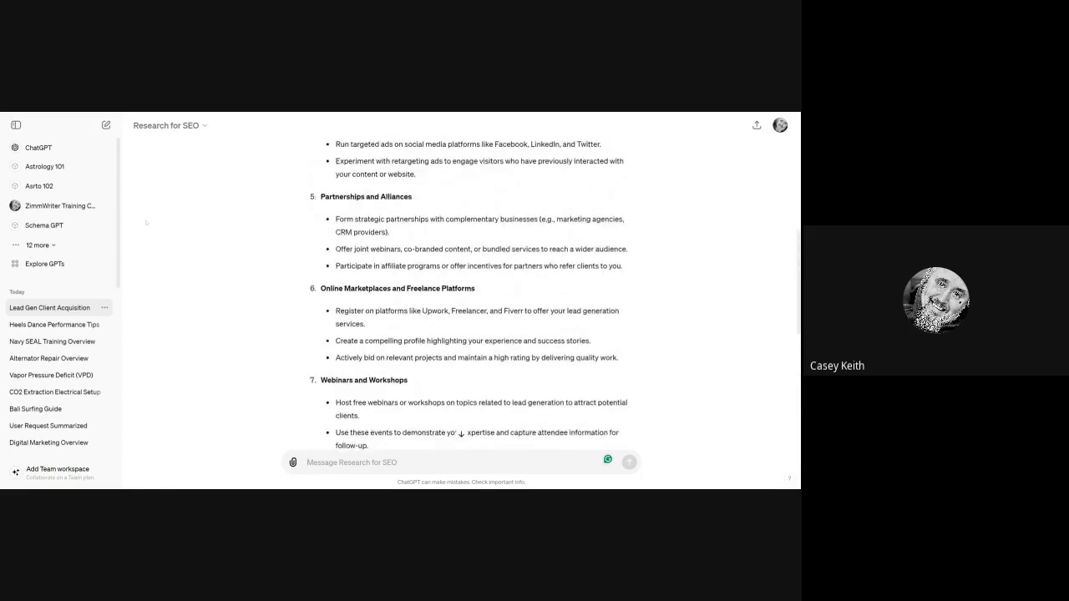
pyautogui.scroll(8, 147, 222)
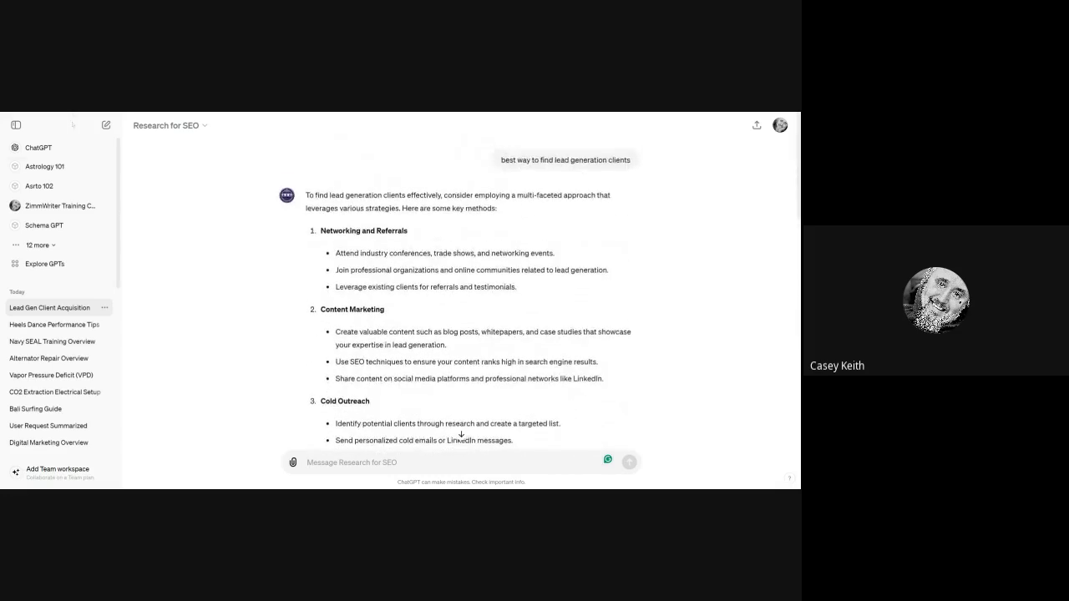
# Step: Open a new Research for SEO chat
pyautogui.click(137, 127)
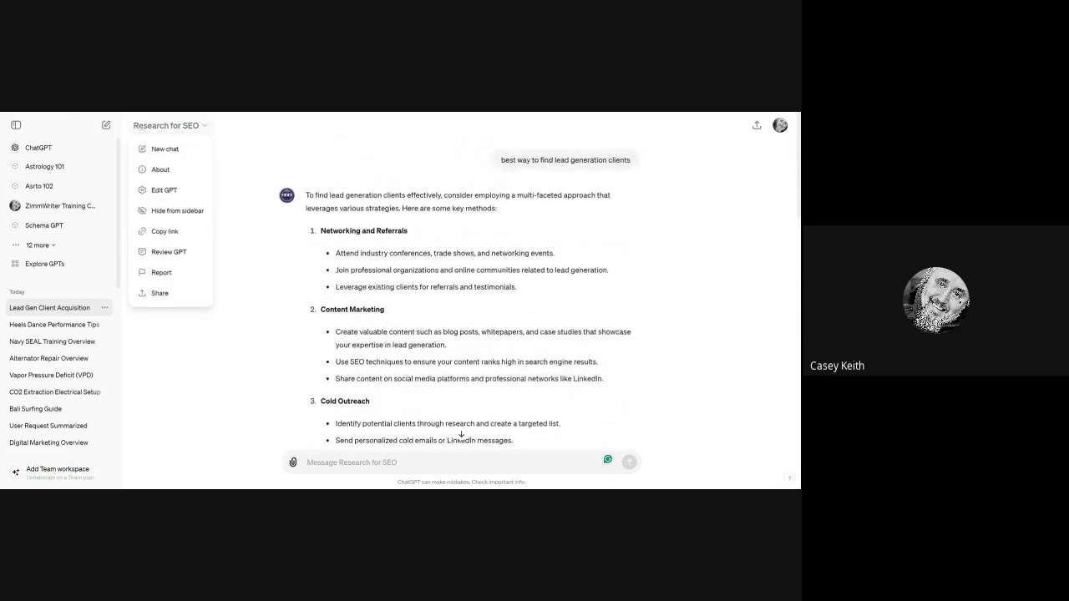
pyautogui.click(165, 149)
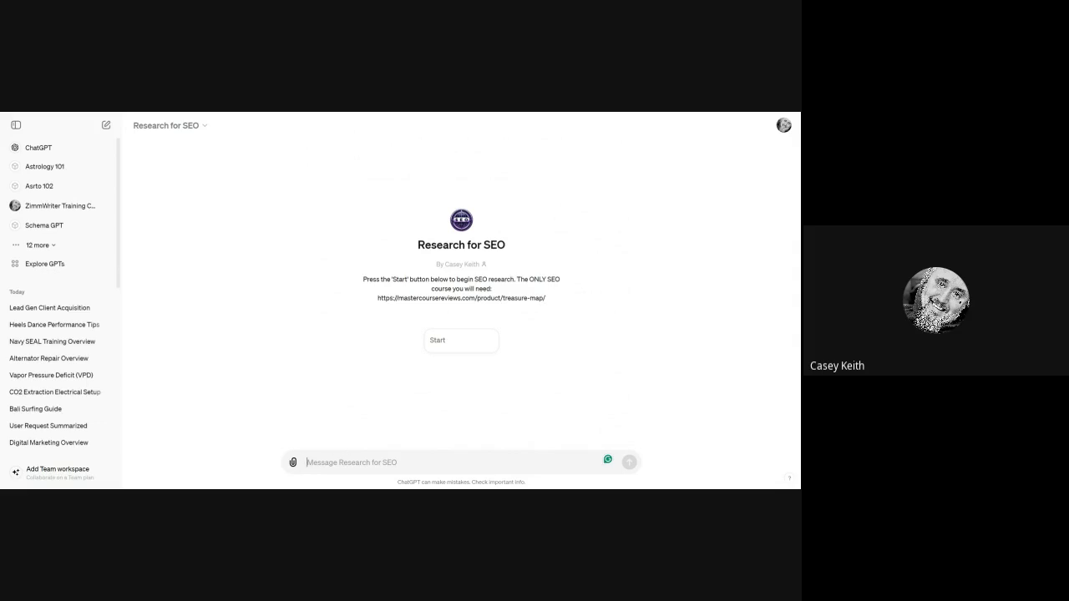
pyautogui.write('PCOS')
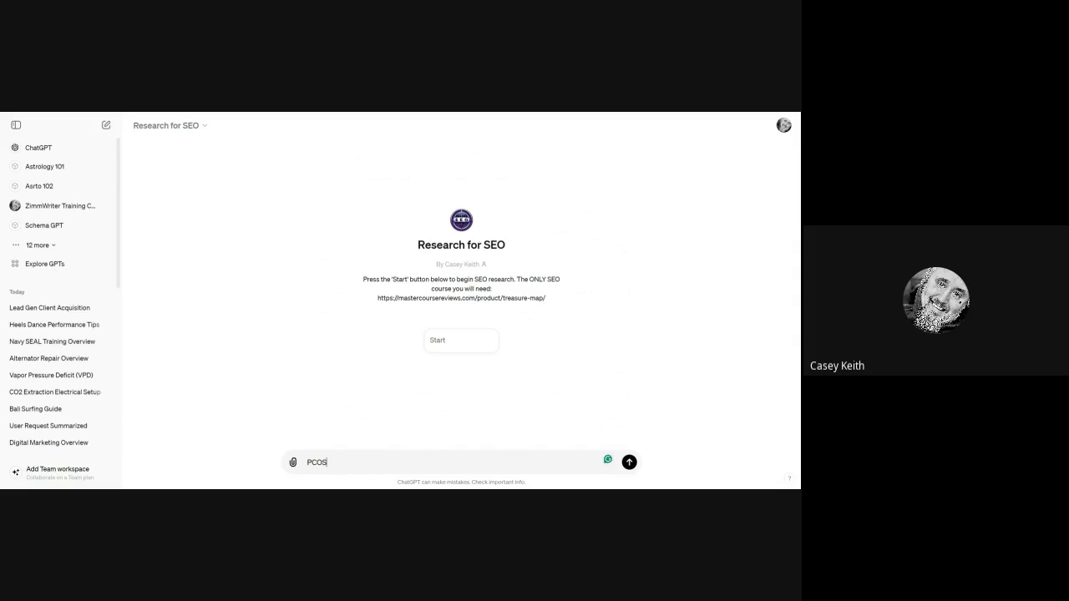
pyautogui.press('BackSpace')
pyautogui.press('BackSpace')
pyautogui.press('BackSpace')
pyautogui.press('BackSpace')
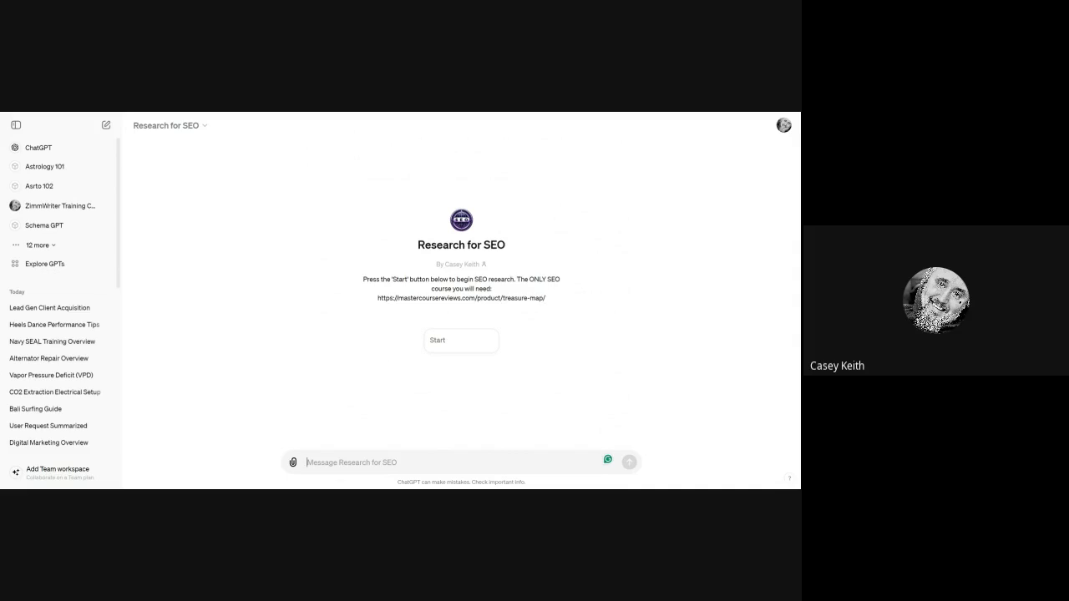
# Step: Submit "best way to get bath remodel clients" in the new chat and review the suggested strategies to the end
pyautogui.write('best way to get bath remodel clients')
pyautogui.press('Return')
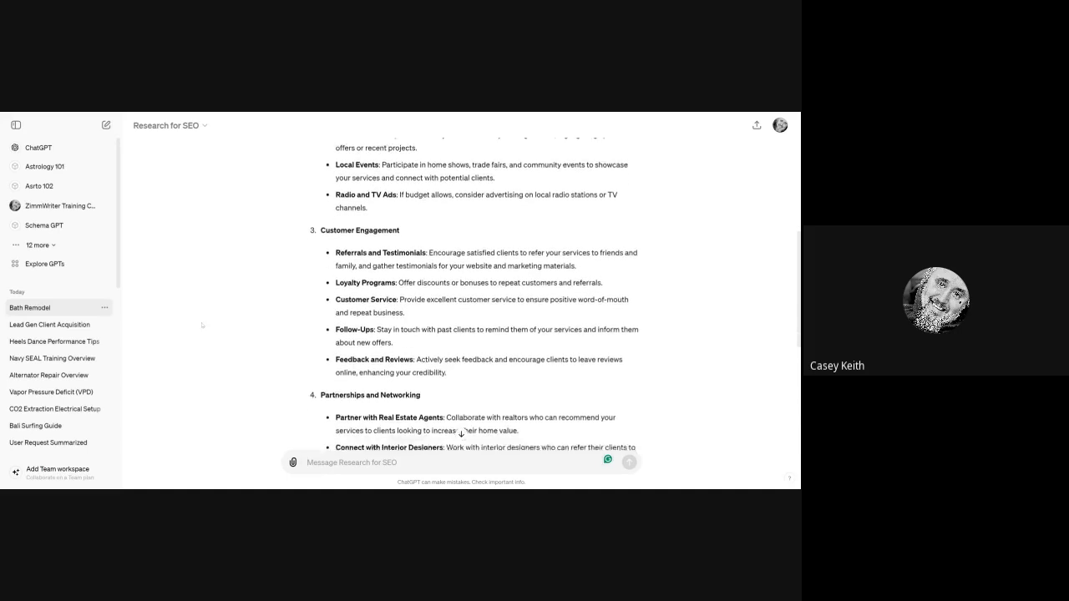
pyautogui.scroll(-2, 202, 324)
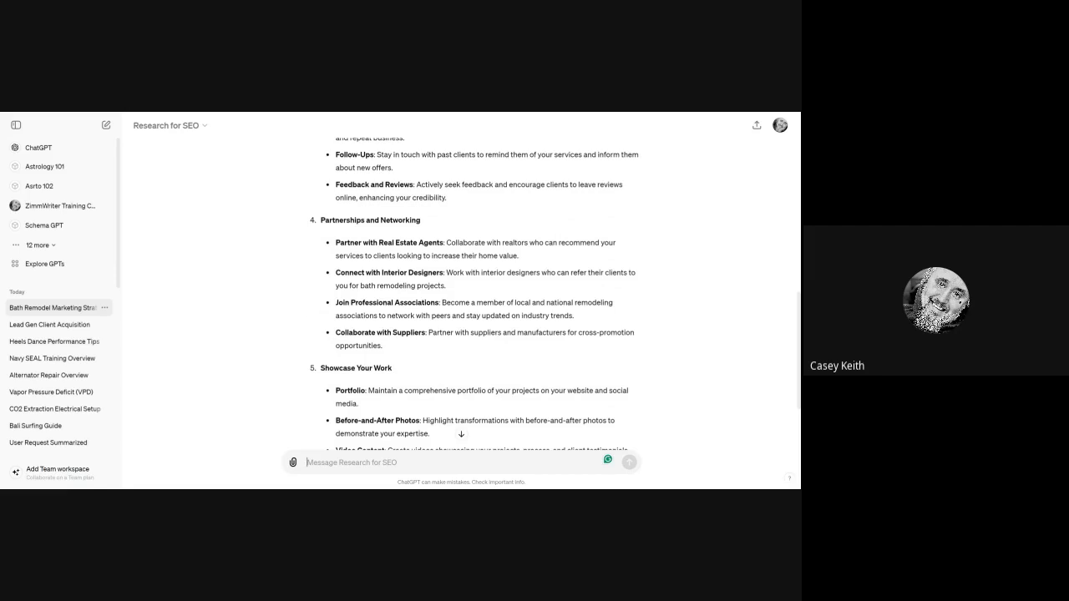
pyautogui.scroll(-2, 230, 297)
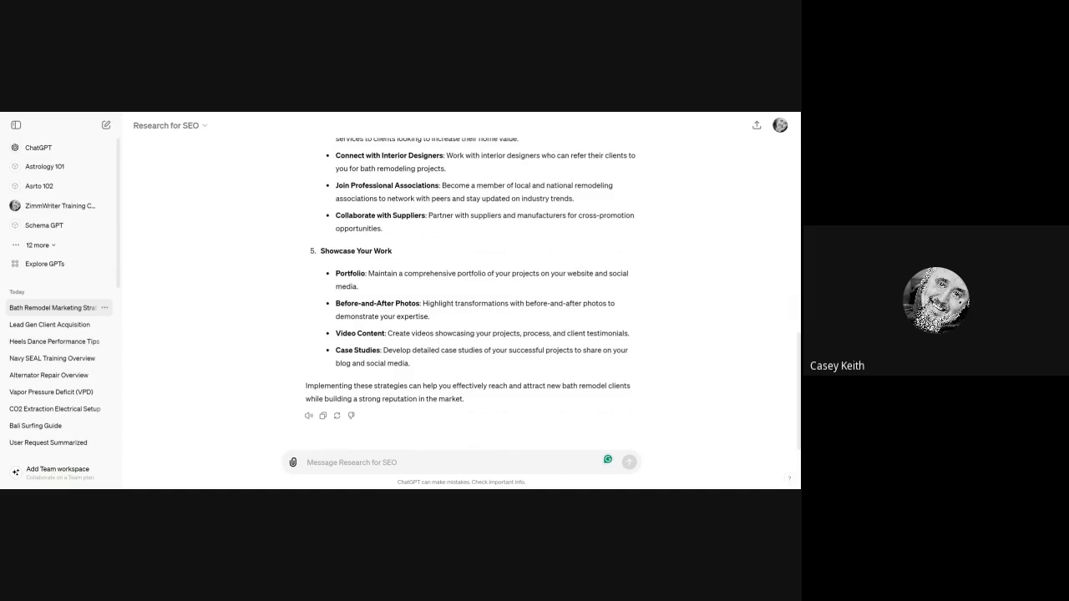
pyautogui.scroll(5, 229, 296)
pyautogui.scroll(-5, 230, 297)
# Step: Submit a search term about driving for rally racing in a new Research for SEO chat, correcting the misspelled "ralley"
pyautogui.click(171, 125)
pyautogui.click(172, 151)
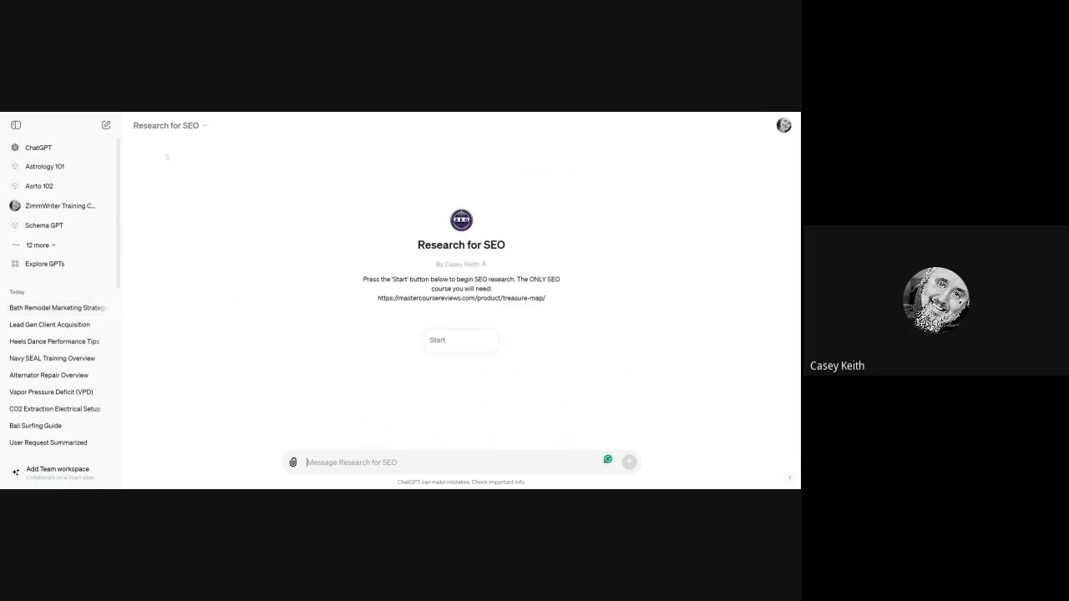
pyautogui.write('d')
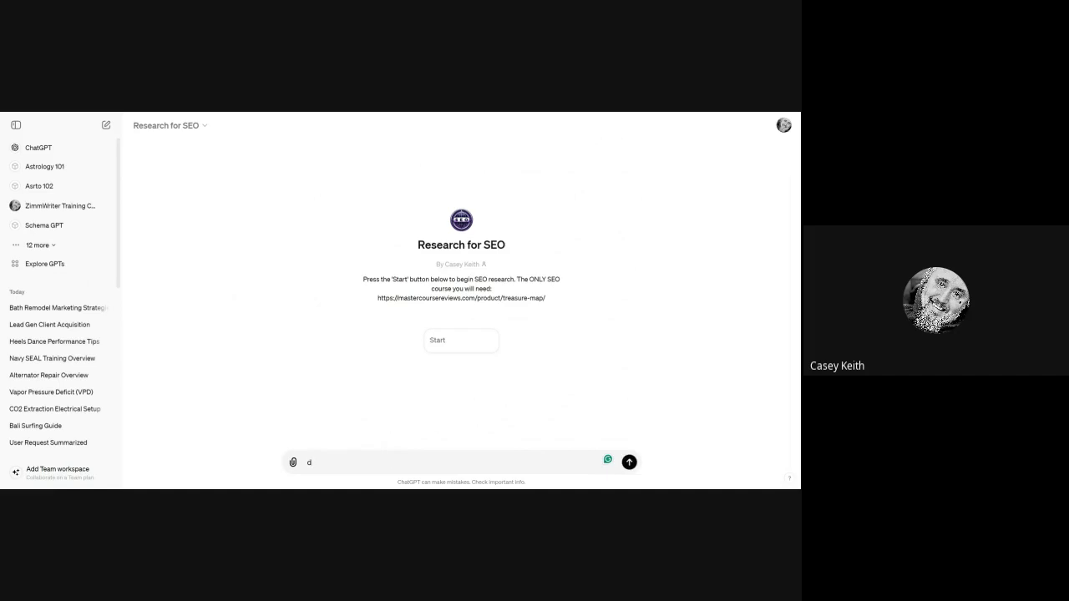
pyautogui.write('riving for ralley racing')
pyautogui.rightClick(351, 462)
pyautogui.click(351, 398)
pyautogui.press('Return')
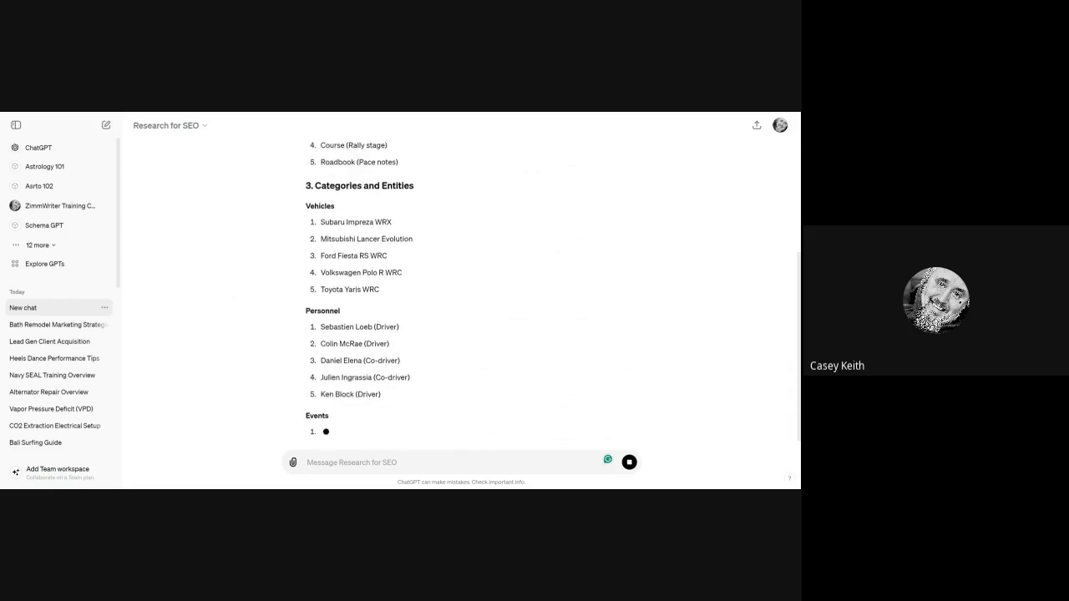
# Step: Review the rally racing lexicon's categories, entities and specific named examples
pyautogui.scroll(2, 459, 293)
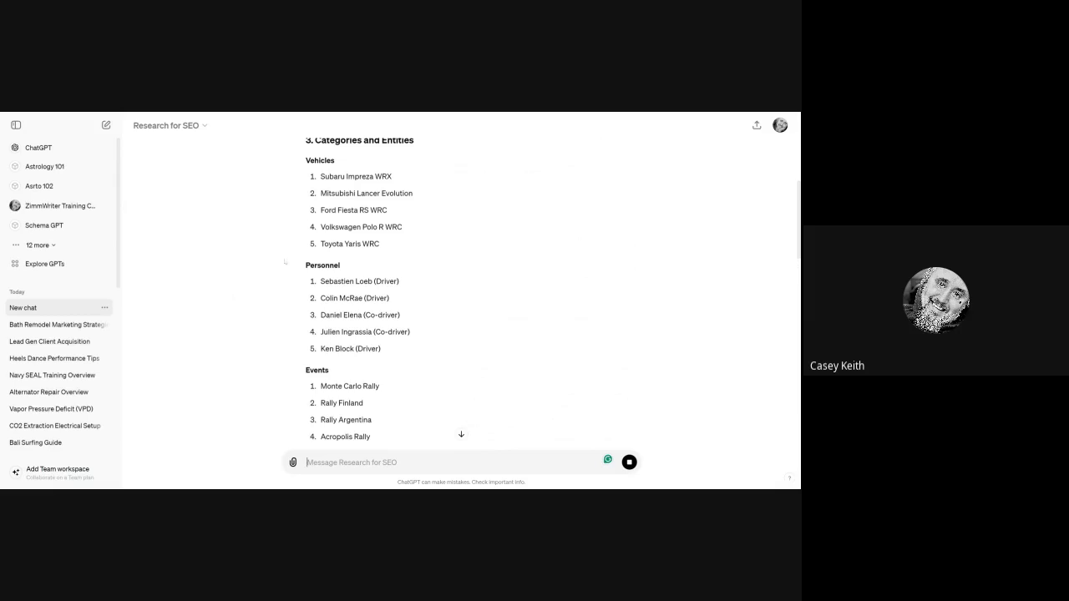
pyautogui.scroll(-2, 215, 264)
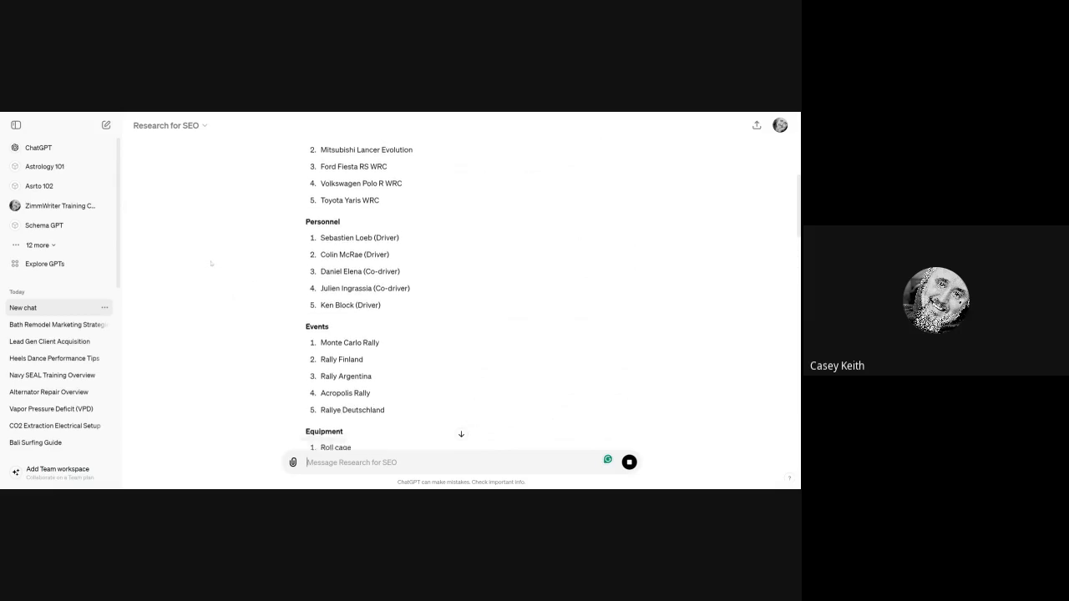
pyautogui.scroll(-2, 212, 263)
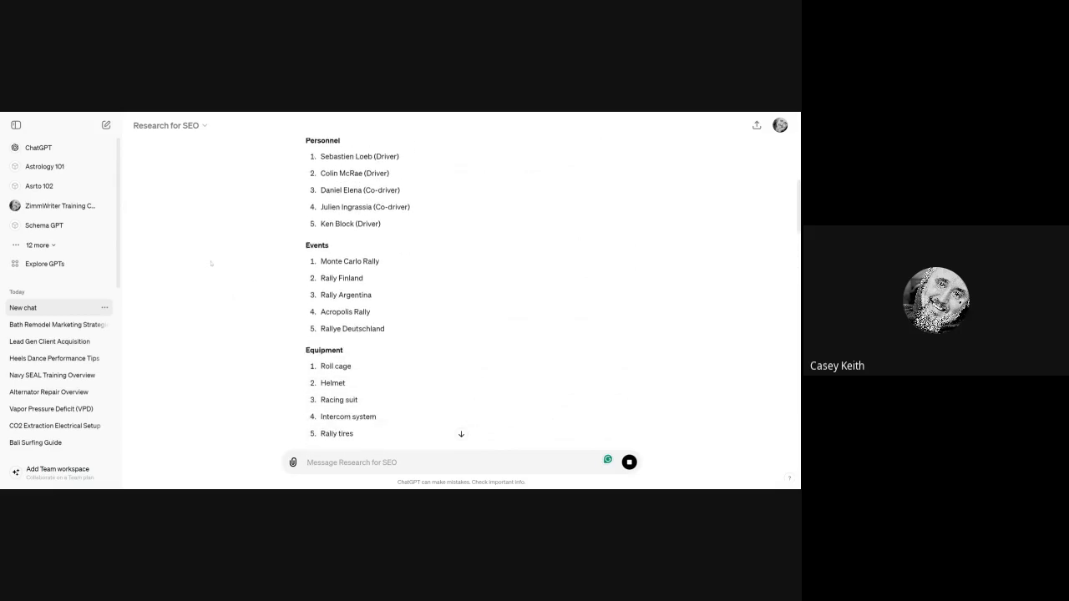
pyautogui.scroll(-3, 211, 264)
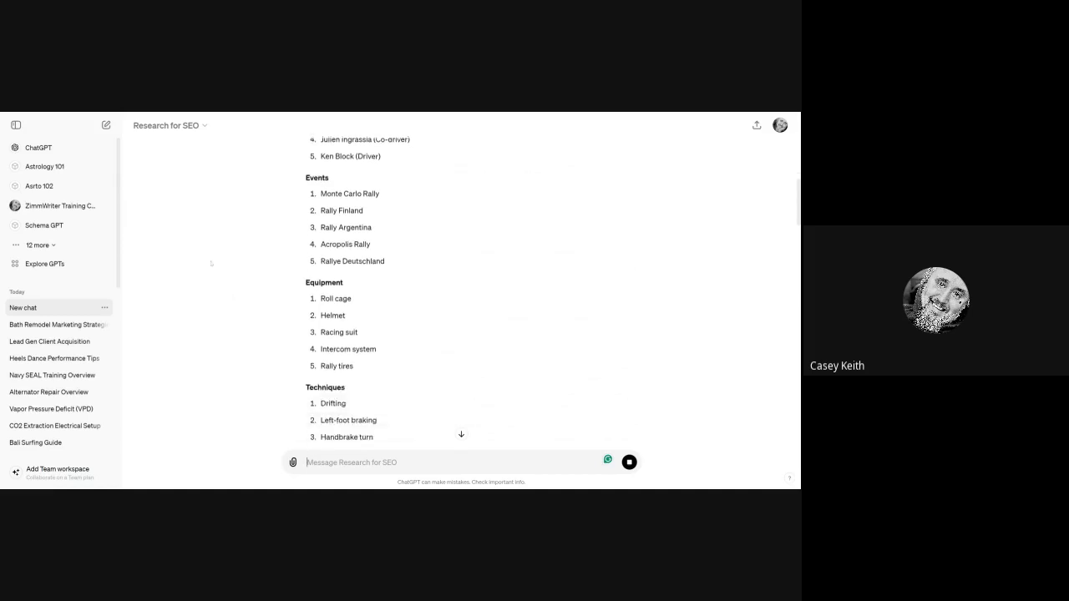
pyautogui.scroll(-3, 211, 264)
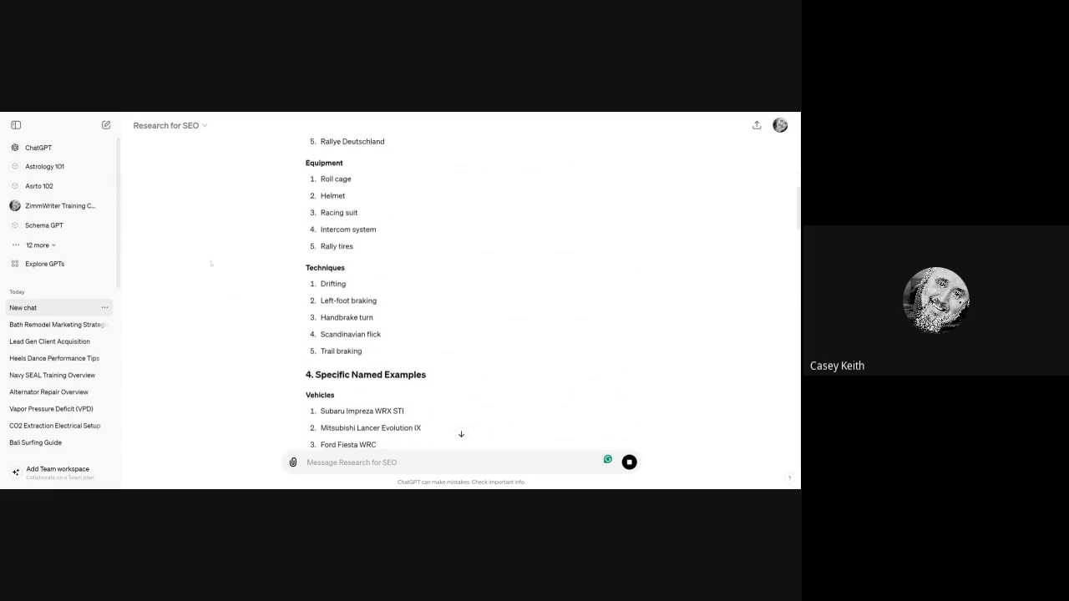
pyautogui.scroll(-3, 212, 264)
pyautogui.scroll(-4, 211, 263)
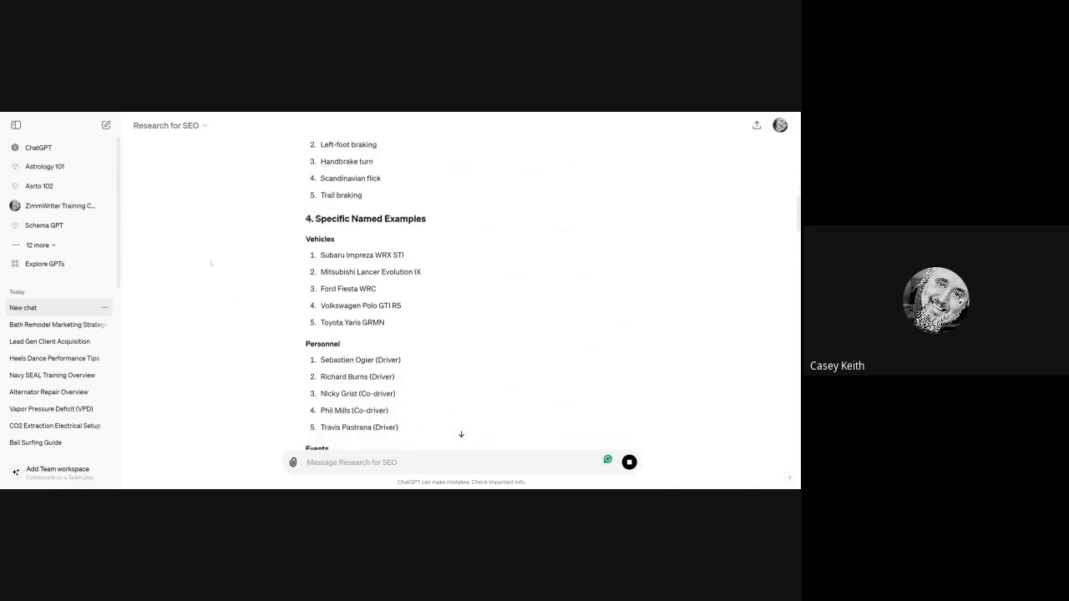
pyautogui.scroll(-7, 211, 264)
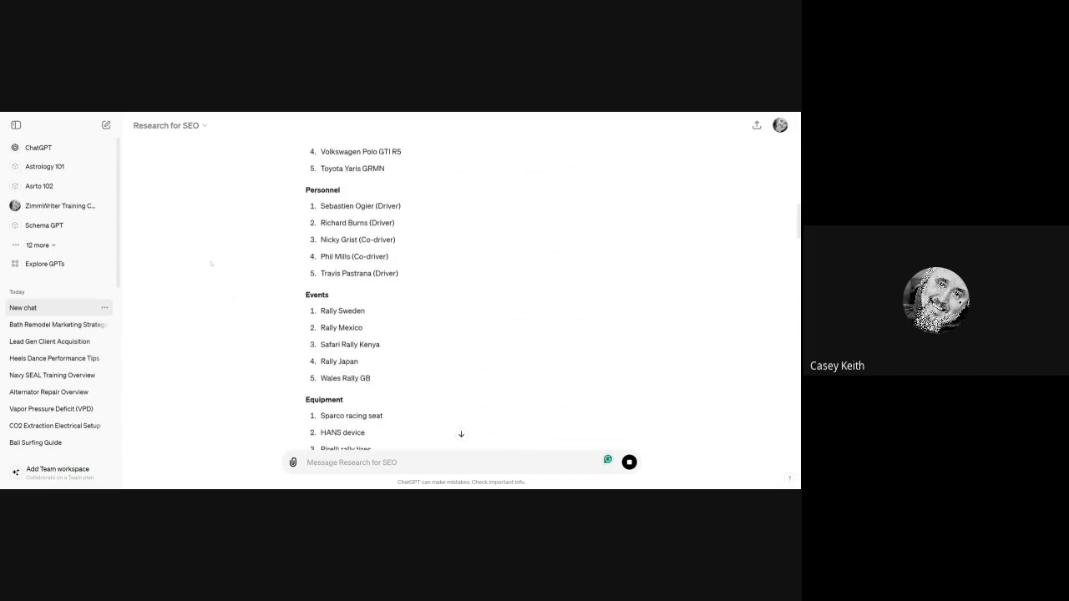
pyautogui.scroll(-3, 211, 264)
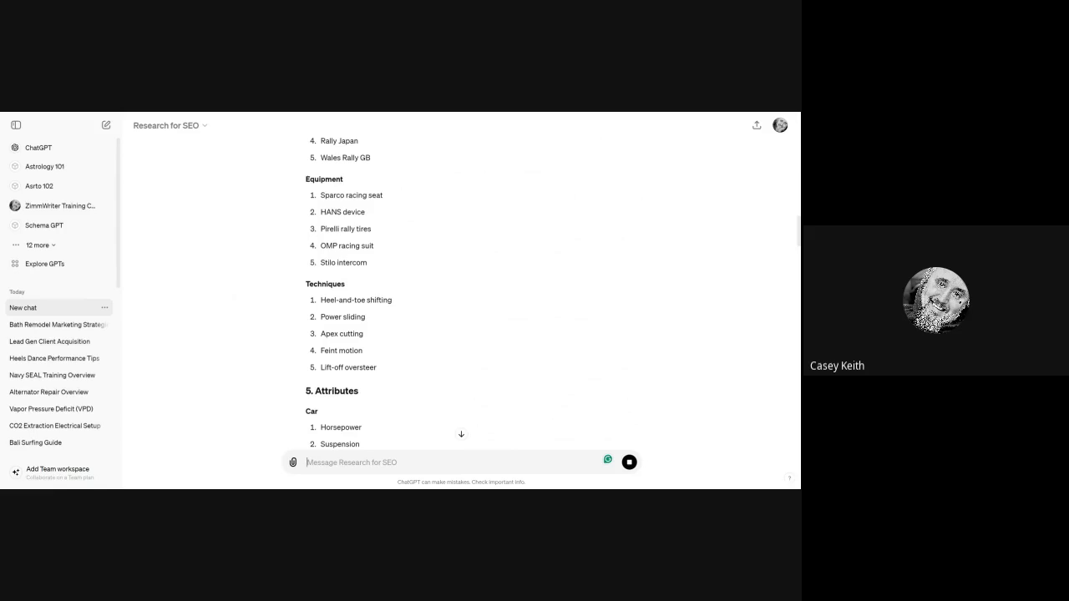
# Step: Review the rally racing lexicon from the attributes through the linguistic categories to the common misconceptions and current debates
pyautogui.scroll(-4, 212, 264)
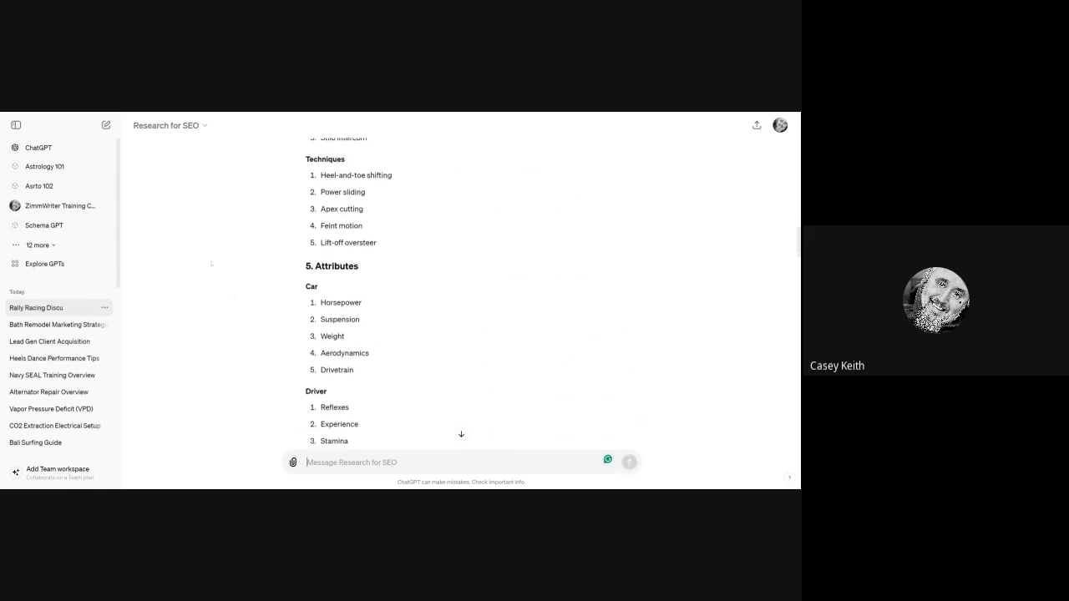
pyautogui.scroll(-6, 212, 264)
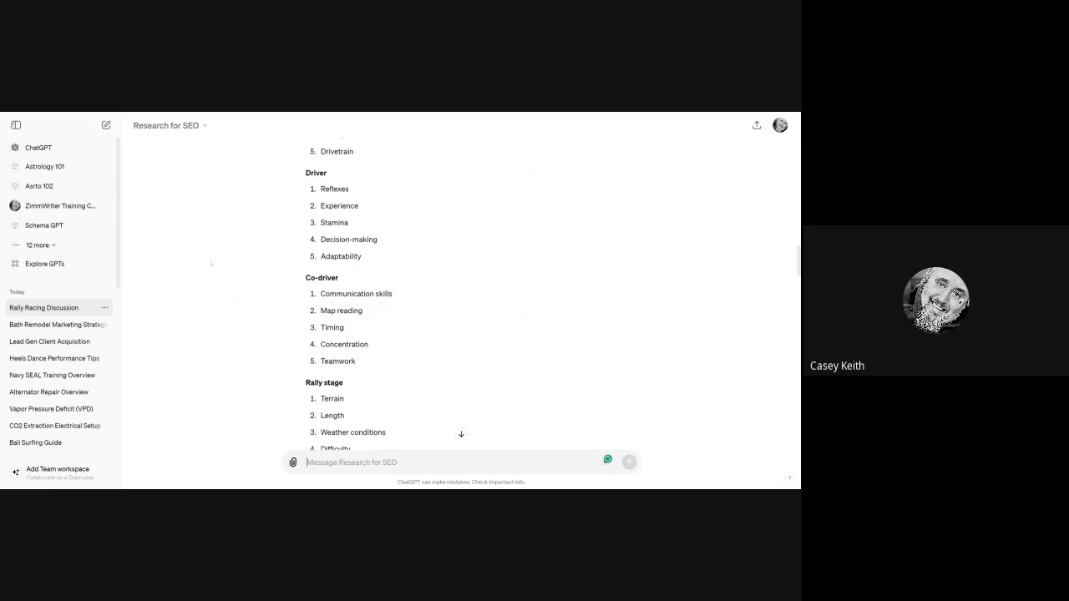
pyautogui.scroll(-12, 212, 264)
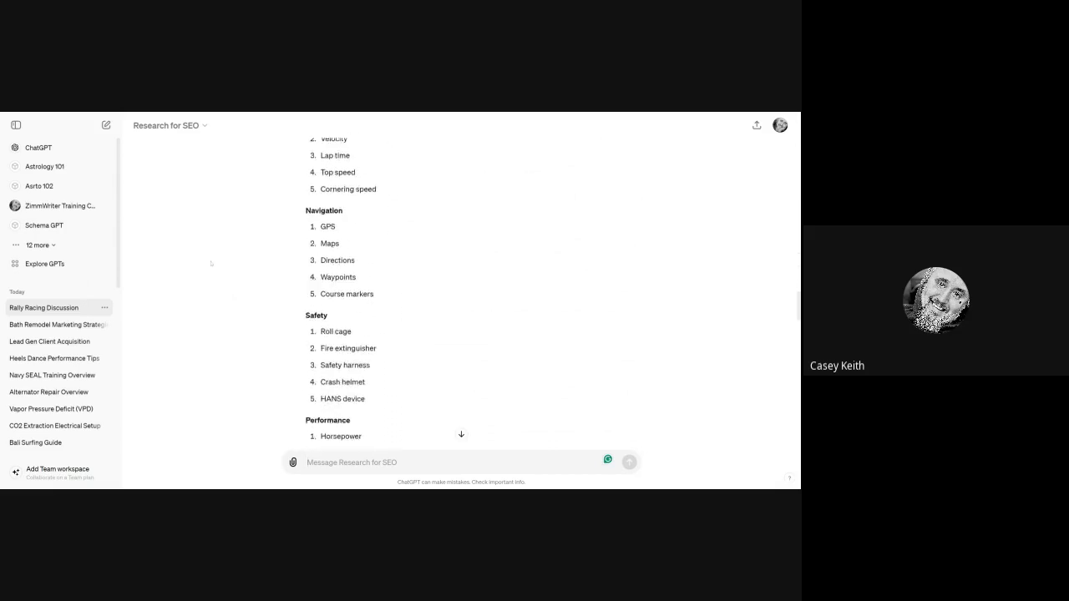
pyautogui.scroll(-10, 211, 264)
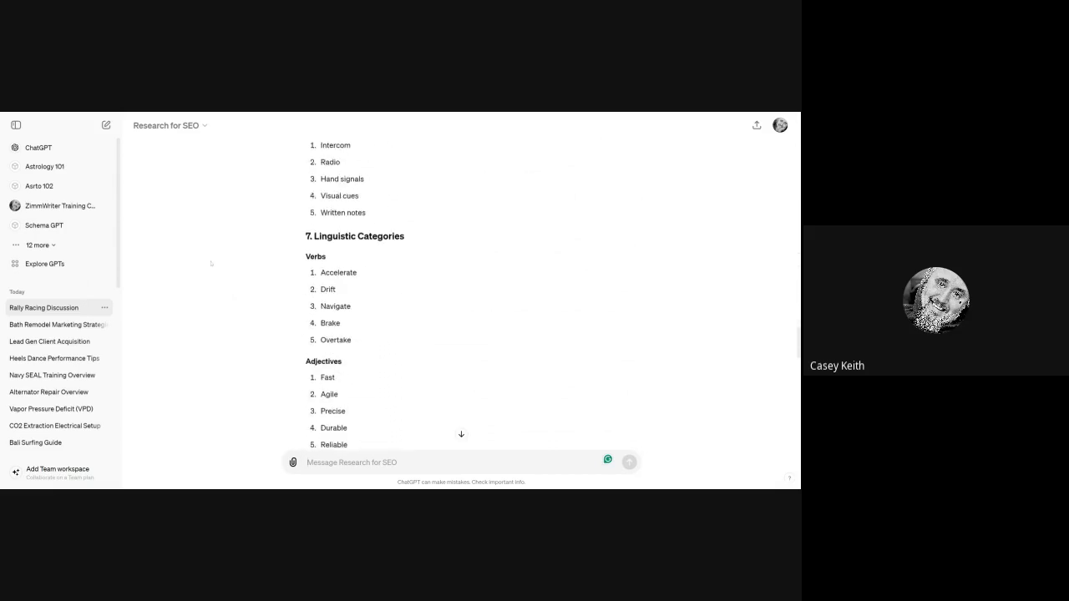
pyautogui.scroll(-4, 211, 264)
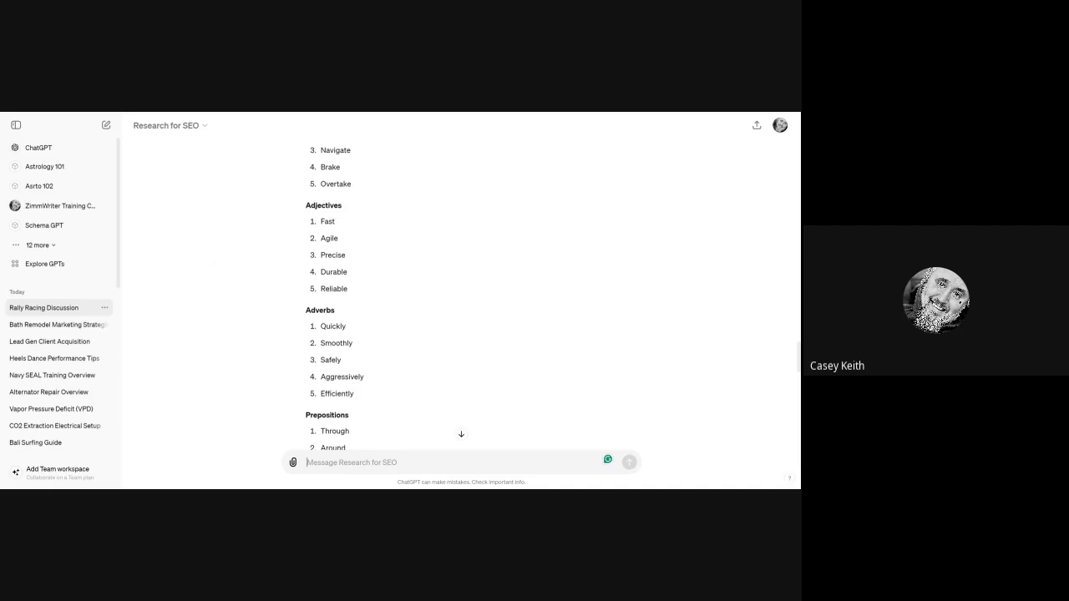
pyautogui.scroll(-5, 212, 264)
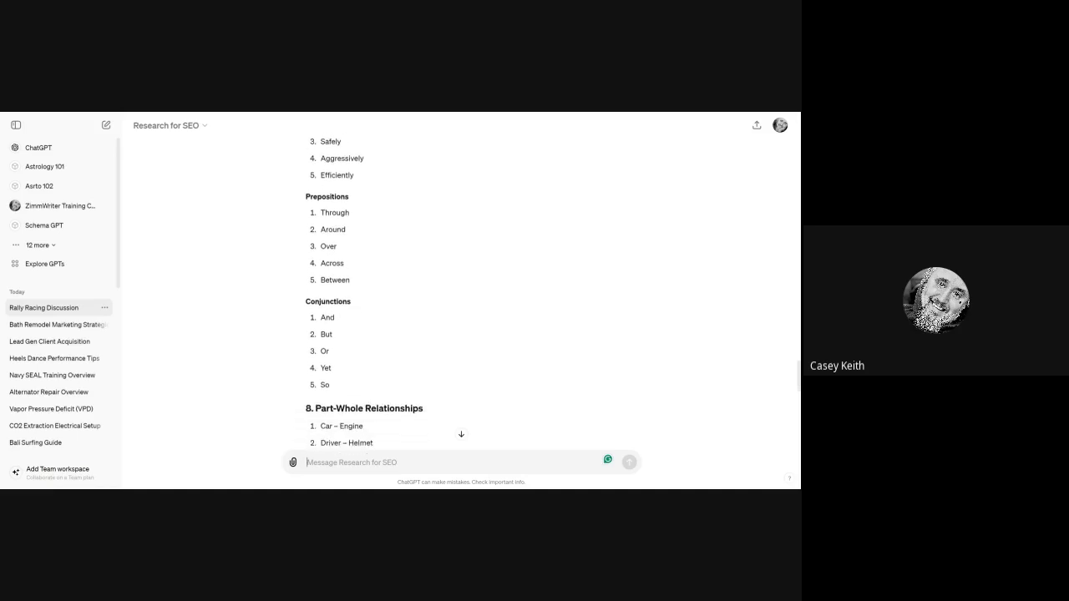
pyautogui.scroll(-10, 211, 263)
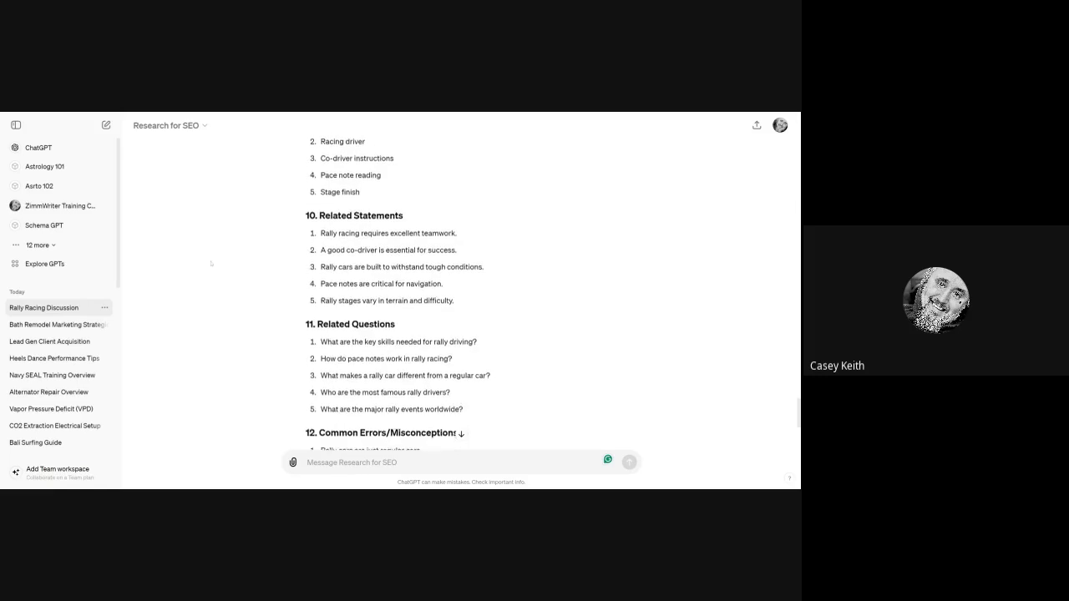
pyautogui.scroll(-6, 211, 264)
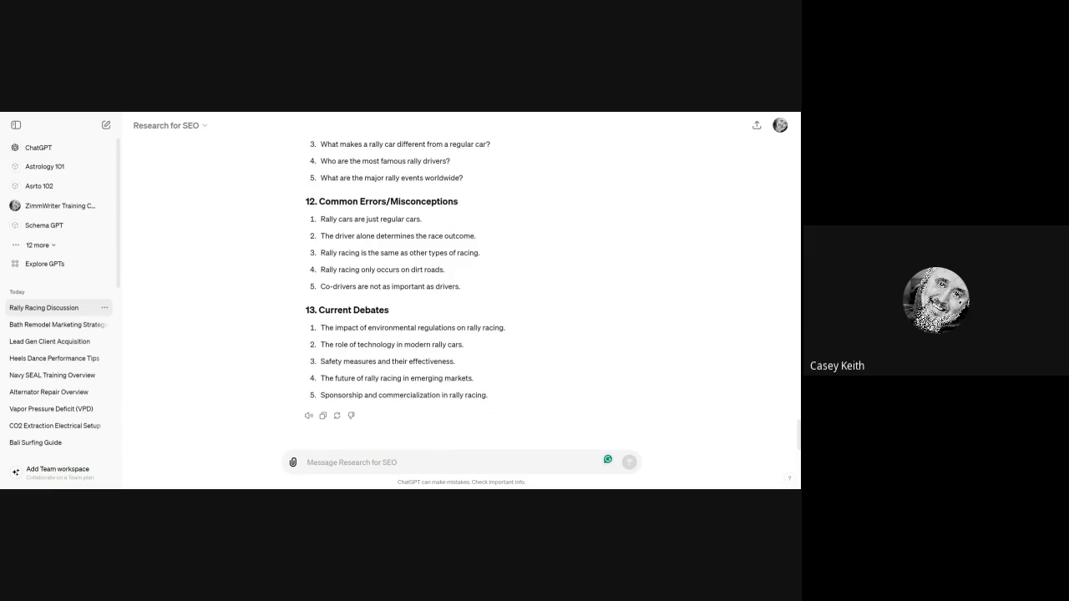
# Step: Submit "how to sing in the rain without getting wet" in a new Research for SEO chat
pyautogui.click(166, 125)
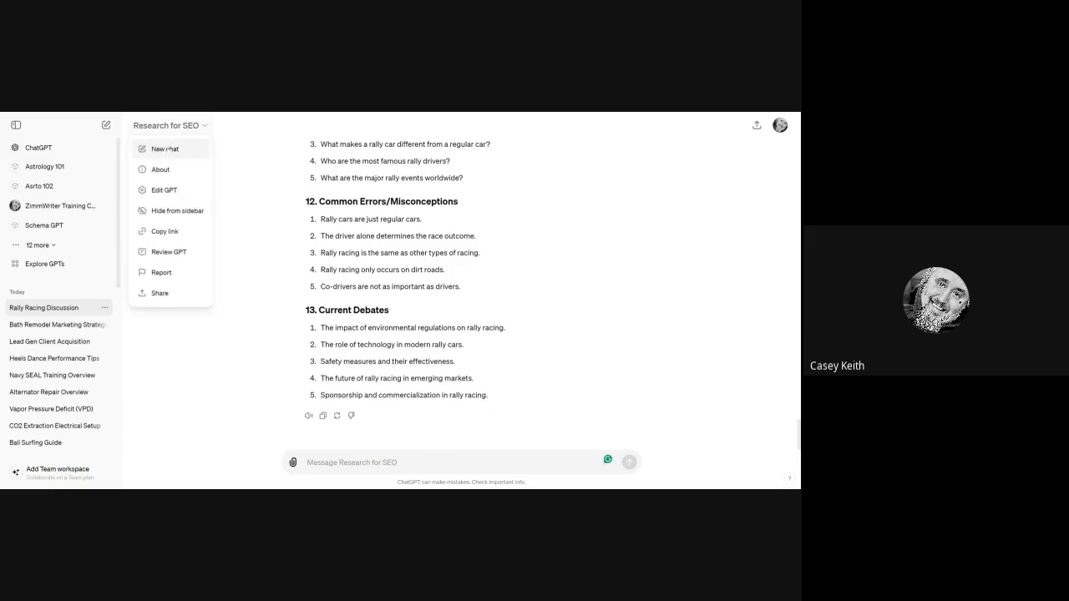
pyautogui.press('Escape')
pyautogui.hotkey('ctrl', 'shift', 'o')
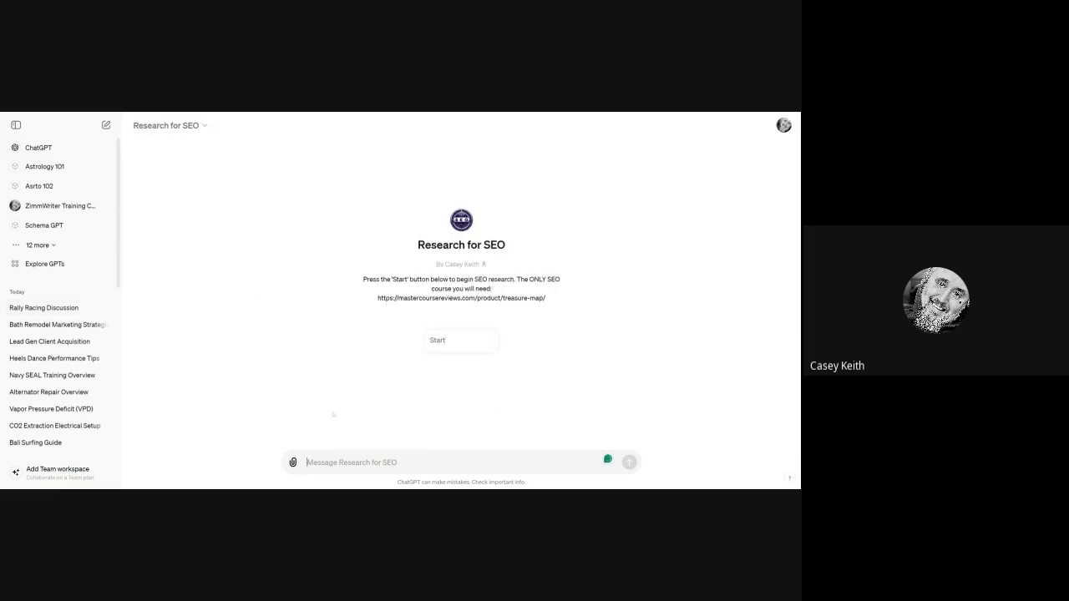
pyautogui.write('how to sing in the rain without getting wet')
pyautogui.press('Return')
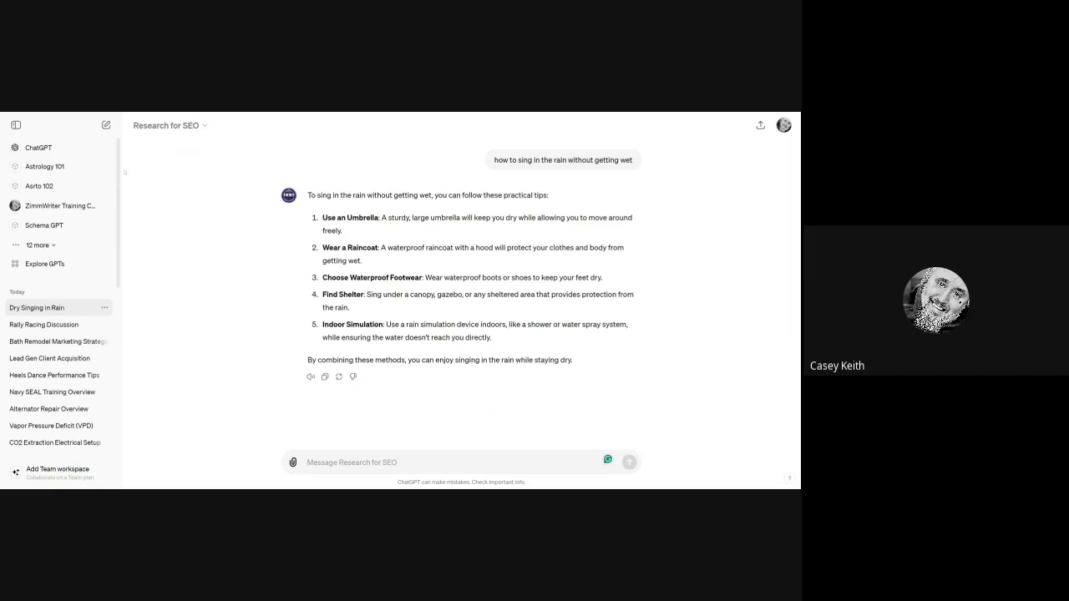
# Step: Begin another Research for SEO chat with the Start prompt and submit the search term "singing in the rain without getting wet"
pyautogui.click(166, 125)
pyautogui.click(163, 148)
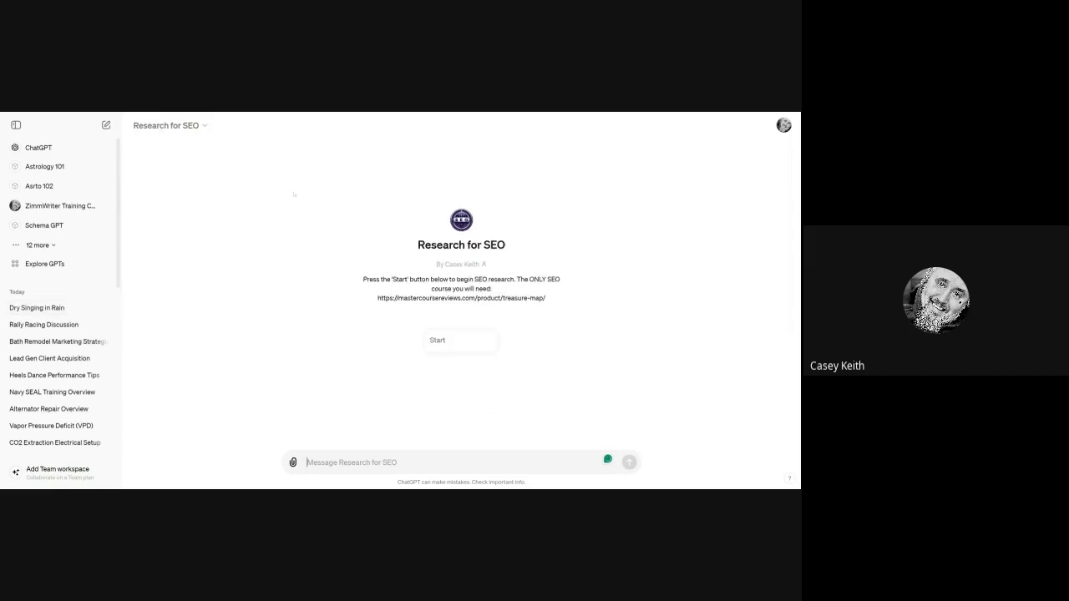
pyautogui.click(448, 341)
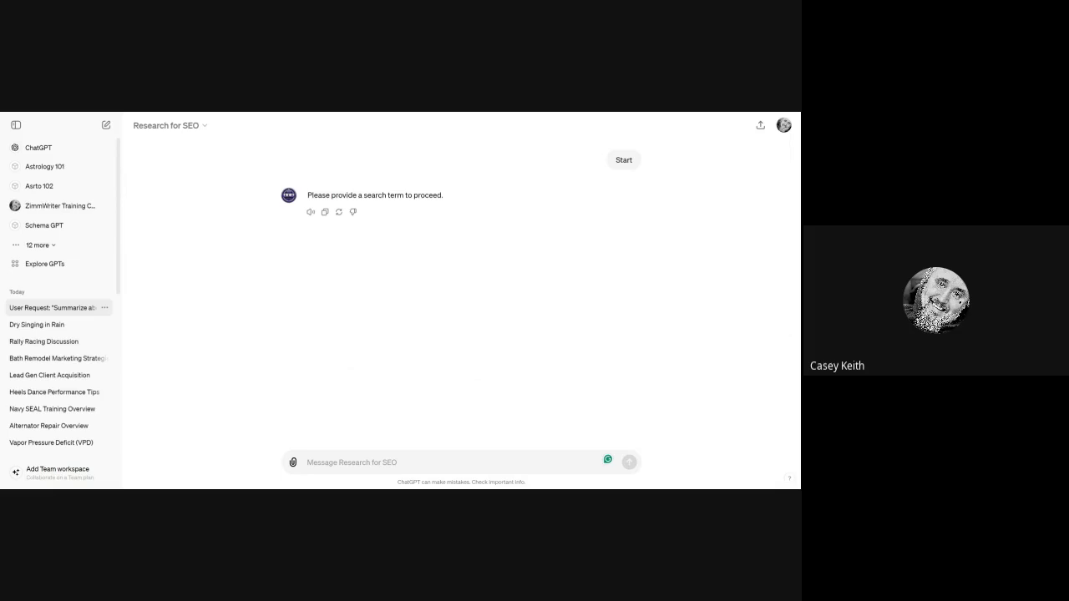
pyautogui.write('sing in the rain without getting wet')
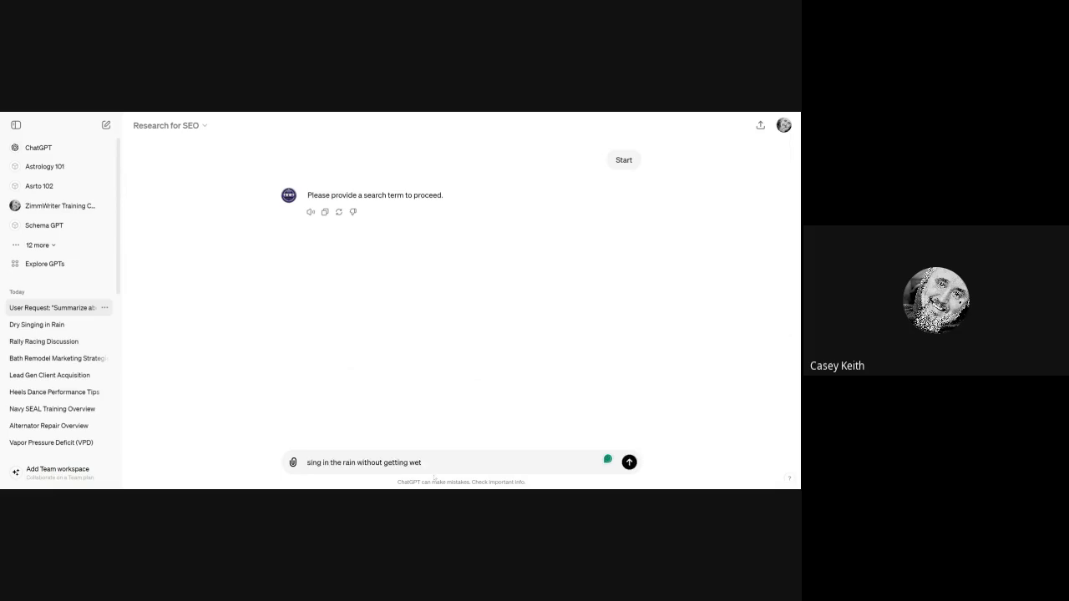
pyautogui.write('ing')
pyautogui.press('Return')
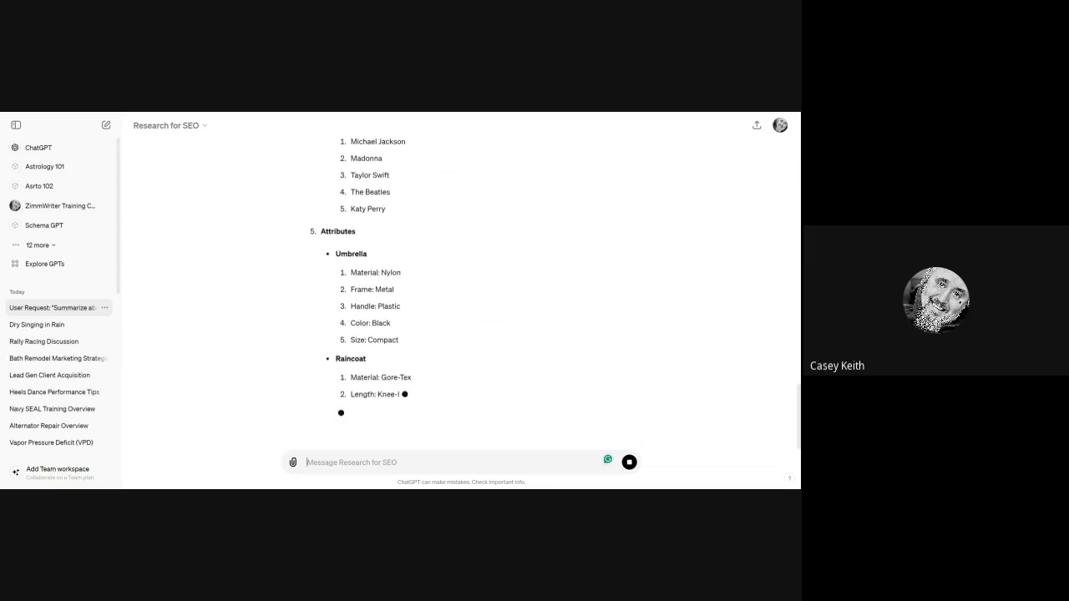
# Step: Review the singing-in-the-rain lexicon from the attributes through the semantic concepts and linguistic categories to the related questions, common misconceptions and current debates
pyautogui.scroll(1, 227, 289)
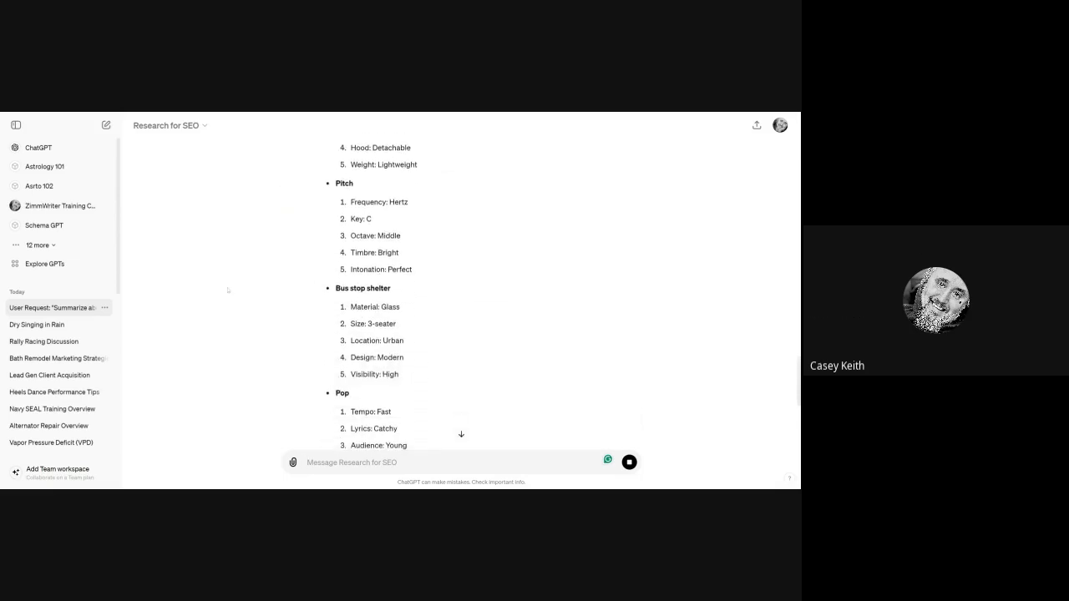
pyautogui.scroll(-1, 227, 290)
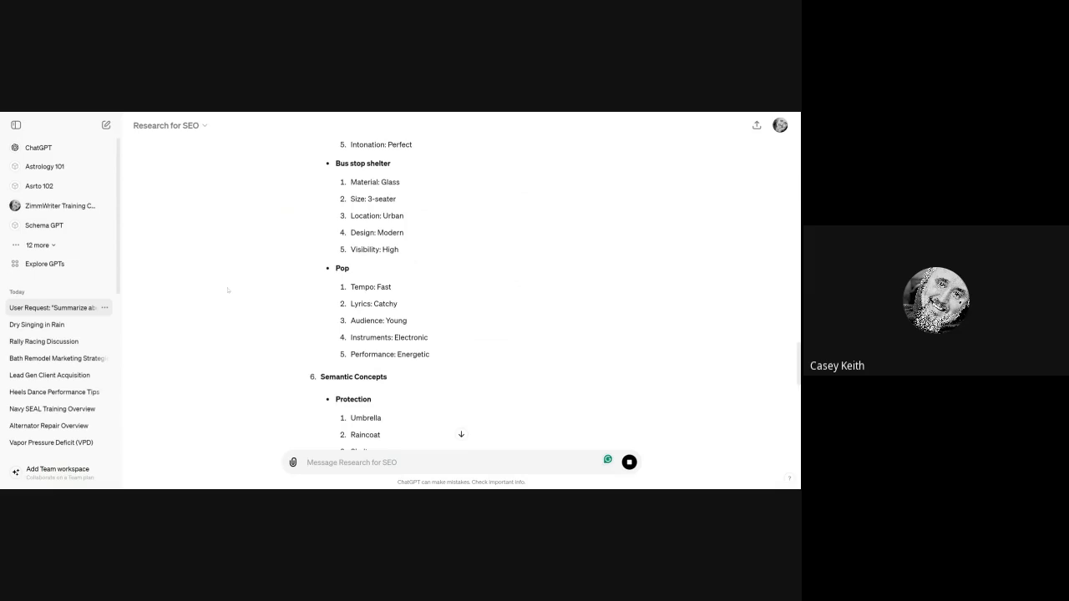
pyautogui.scroll(-2, 227, 290)
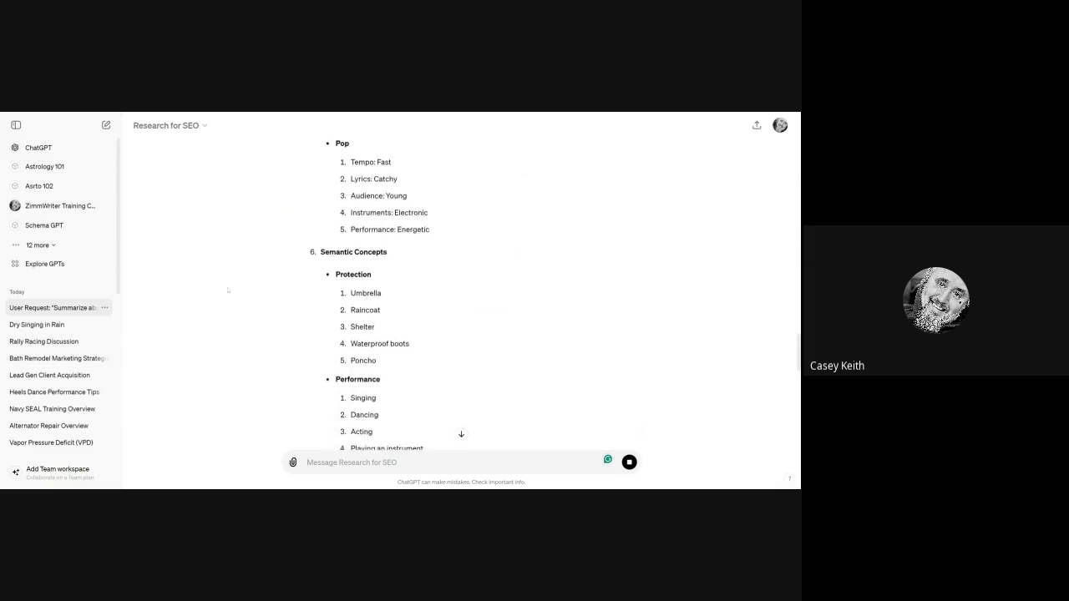
pyautogui.scroll(-2, 228, 290)
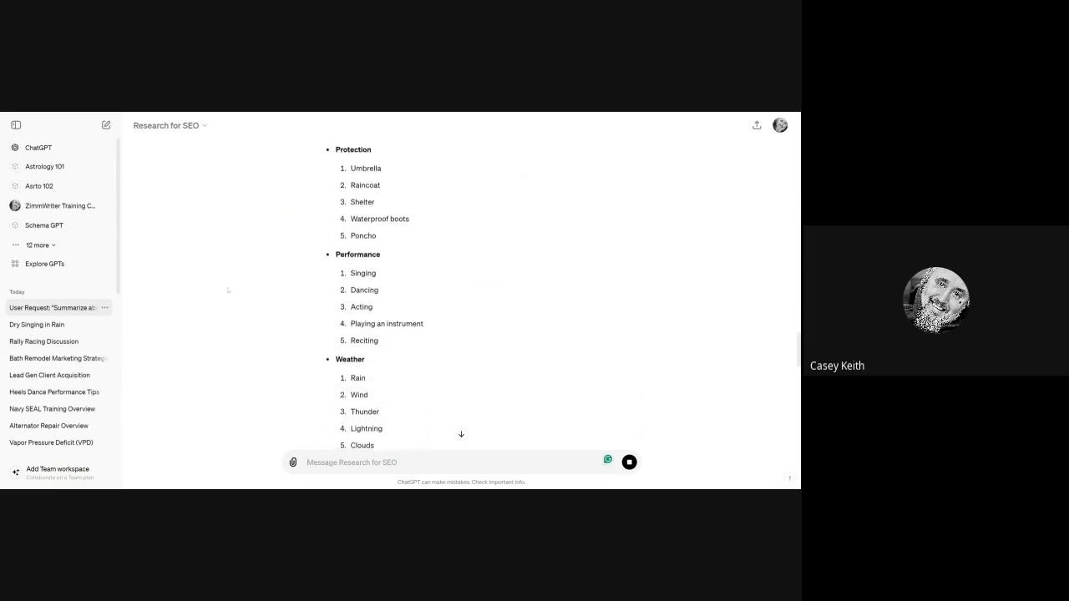
pyautogui.scroll(-6, 227, 289)
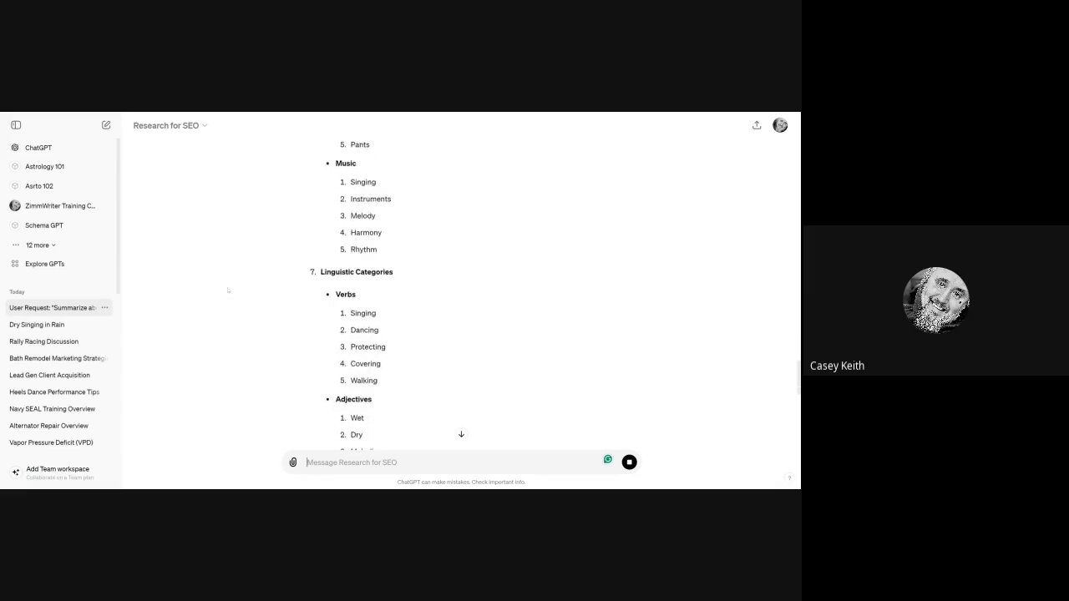
pyautogui.scroll(-2, 227, 290)
pyautogui.scroll(-3, 227, 289)
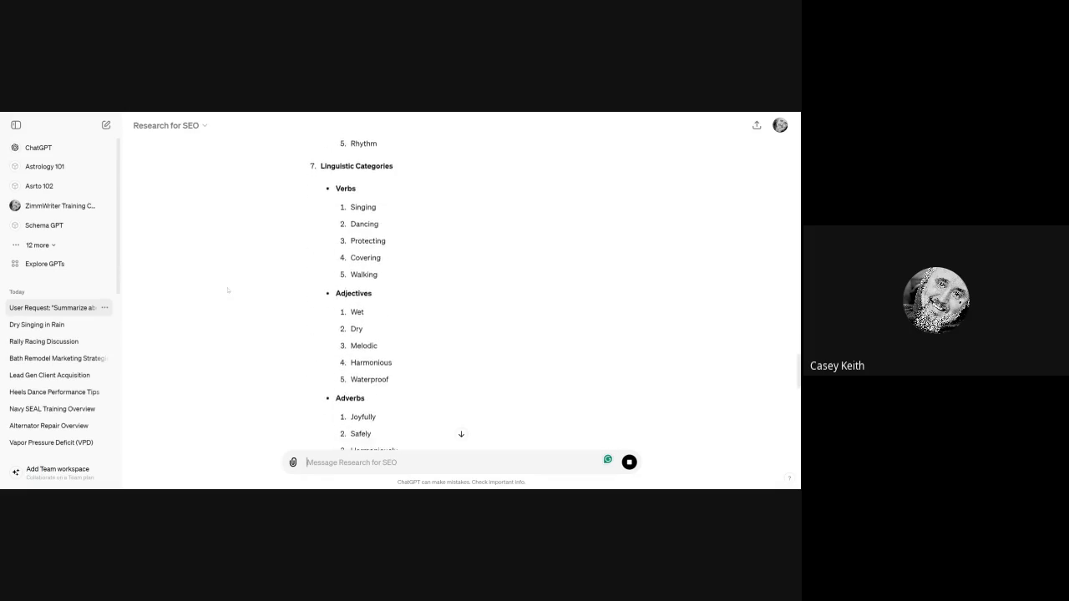
pyautogui.scroll(-7, 227, 289)
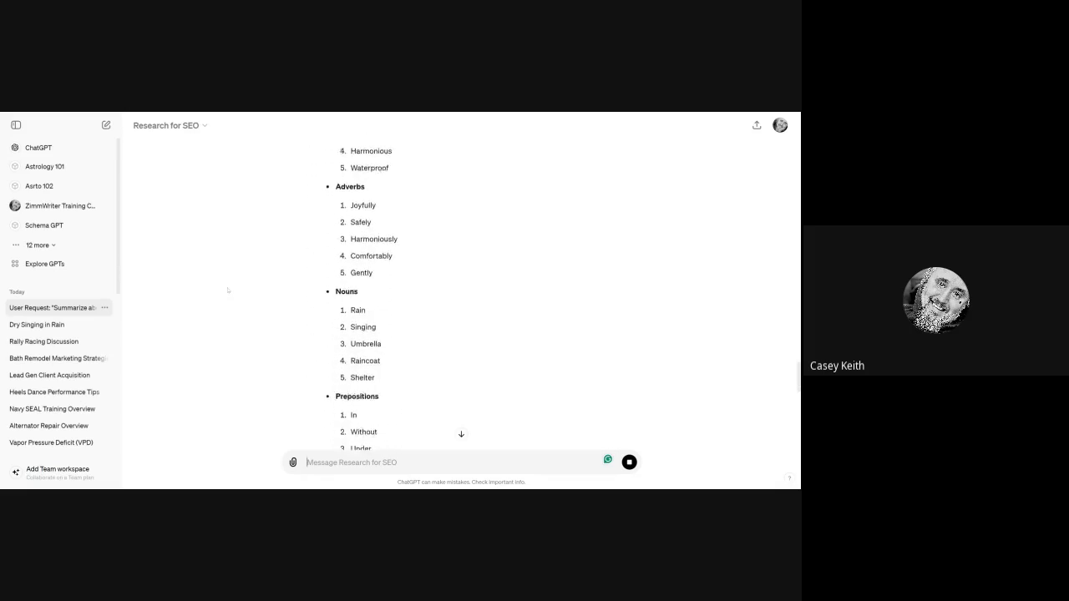
pyautogui.scroll(-9, 227, 289)
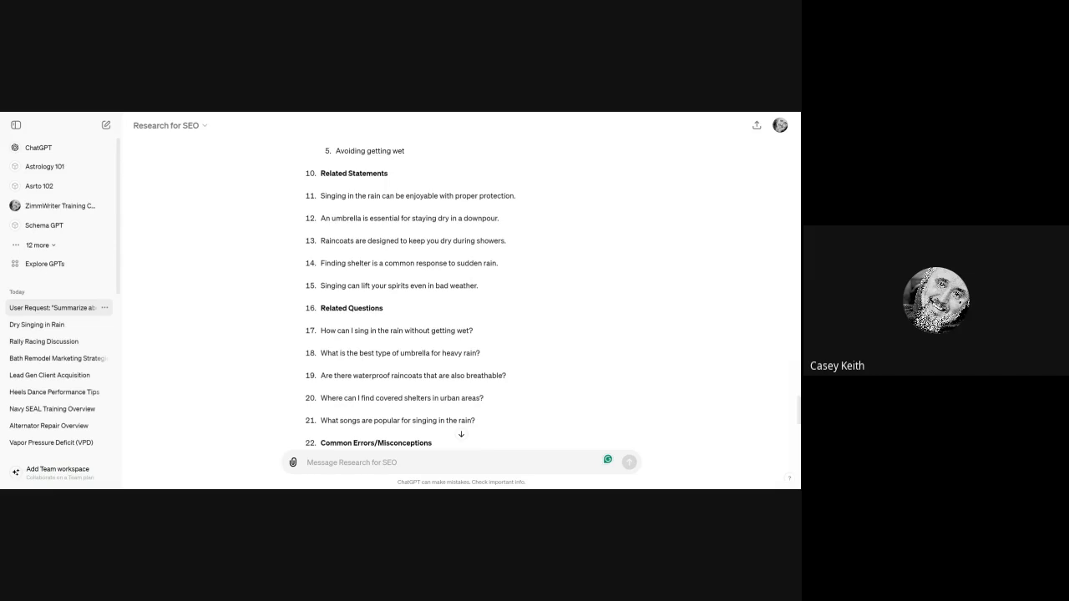
pyautogui.scroll(-3, 227, 290)
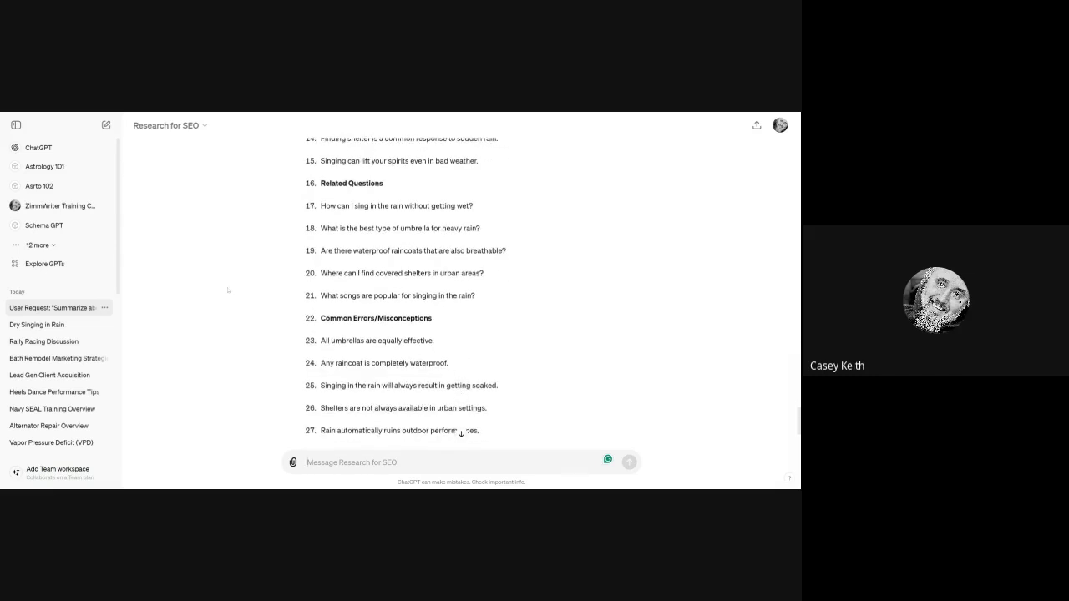
pyautogui.scroll(-4, 227, 289)
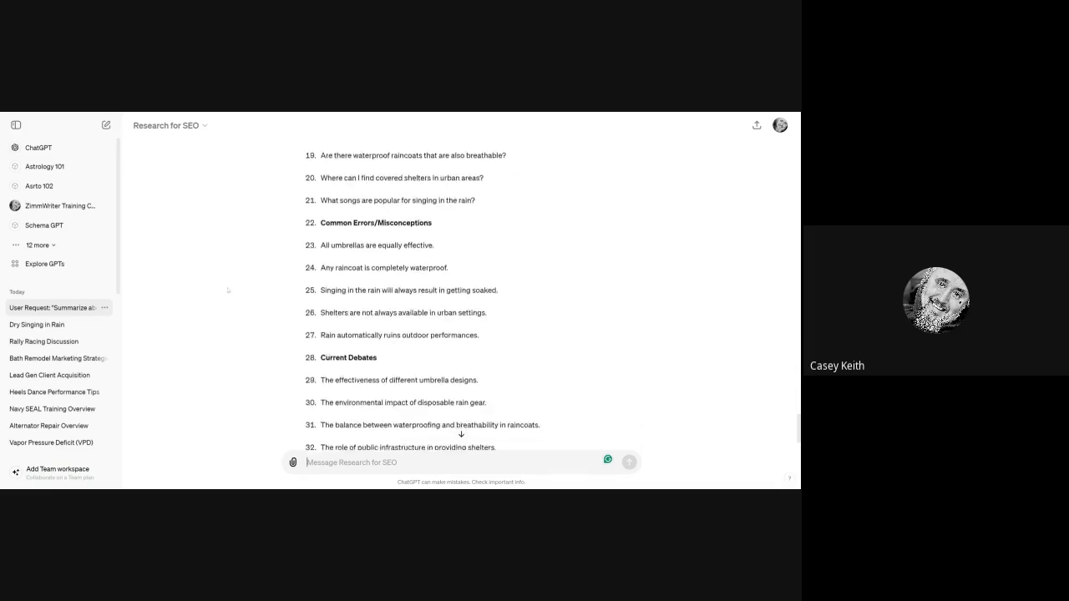